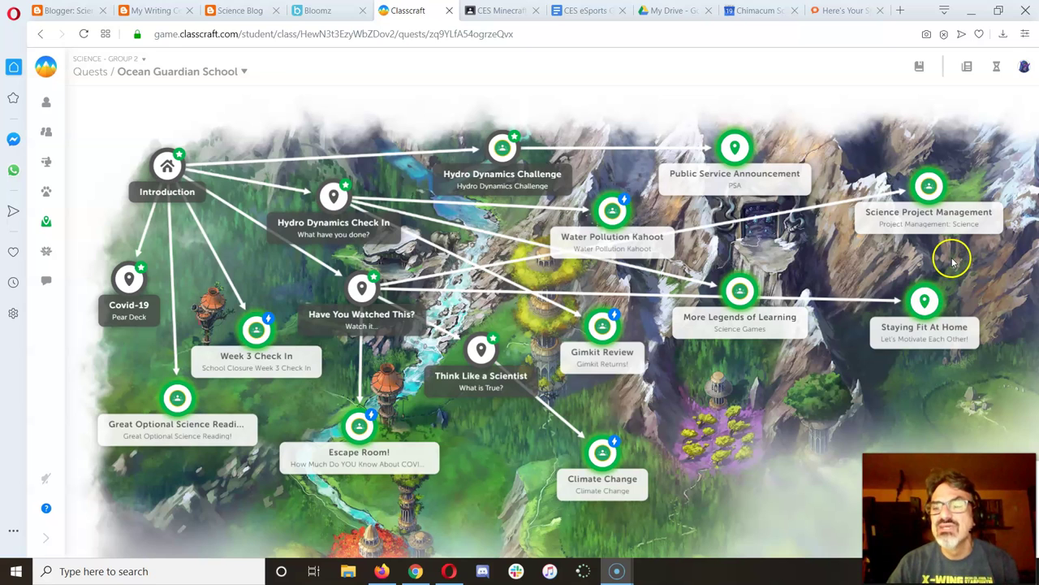
Open the Science Project Management quest, go through its story and task, and open the spreadsheet attached to its assignment.
left_click(929, 188)
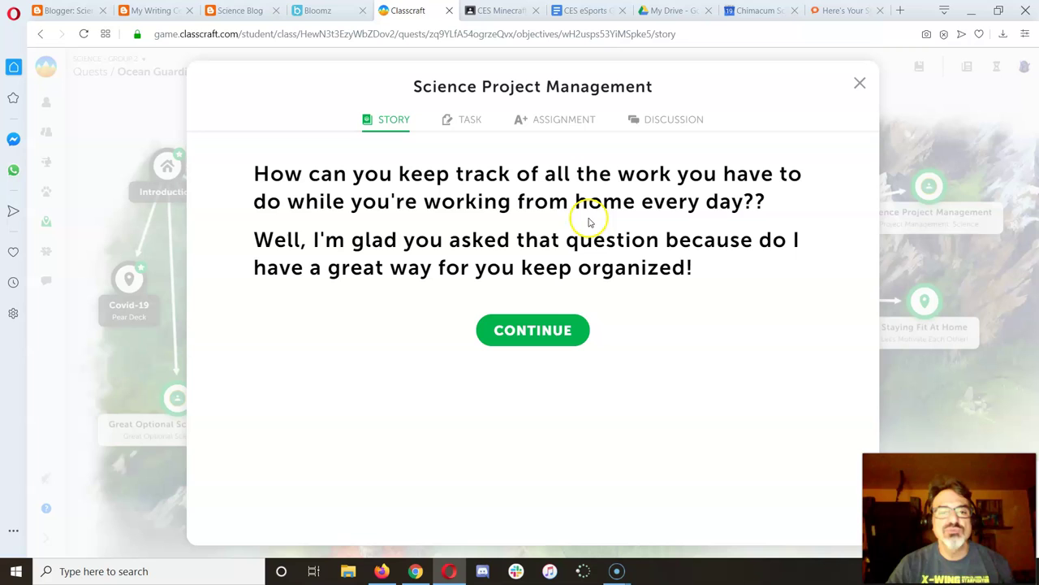
left_click(534, 341)
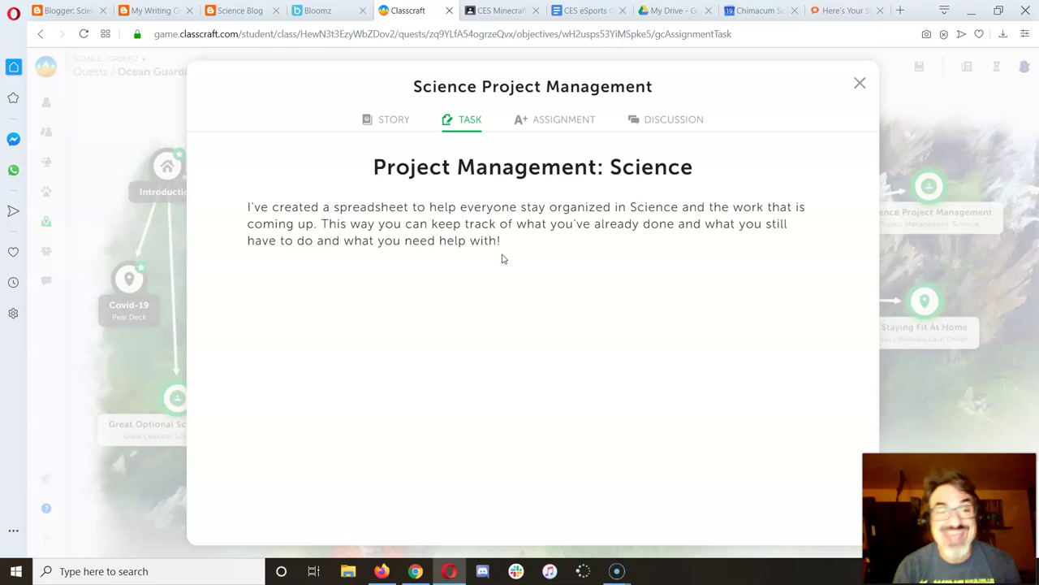
left_click(547, 116)
left_click(472, 277)
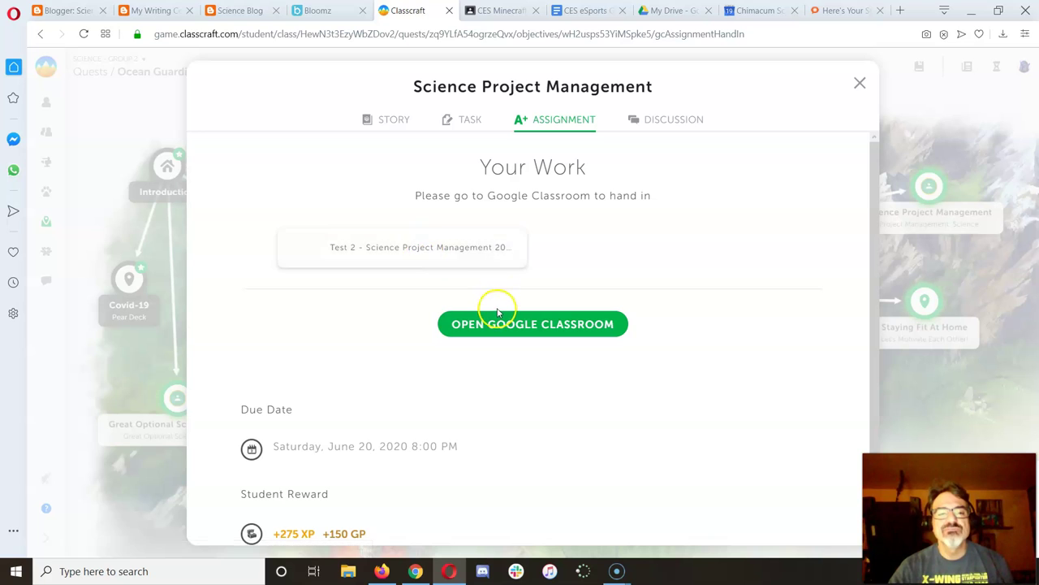
left_click(448, 249)
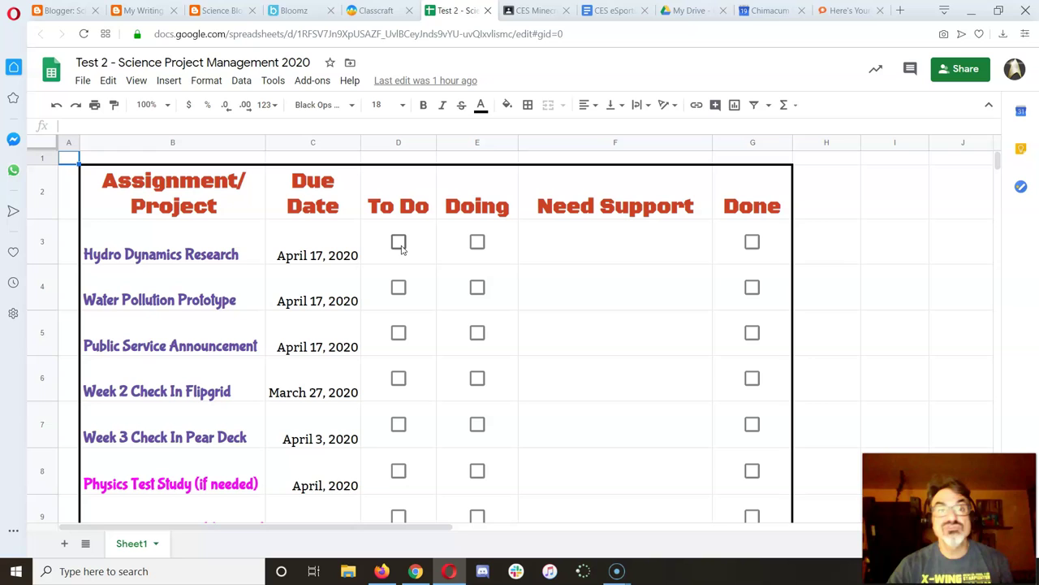
Mark Hydro Dynamics Research as Done and Water Pollution Prototype as Doing, with the Need Support note "How do I do this?".
left_click(752, 242)
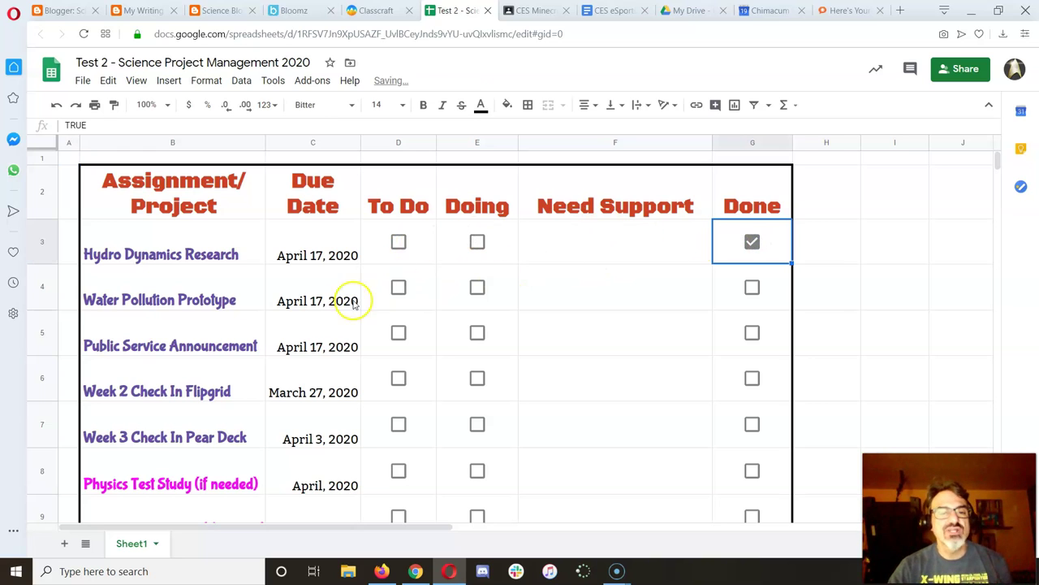
left_click(478, 290)
left_click(539, 288)
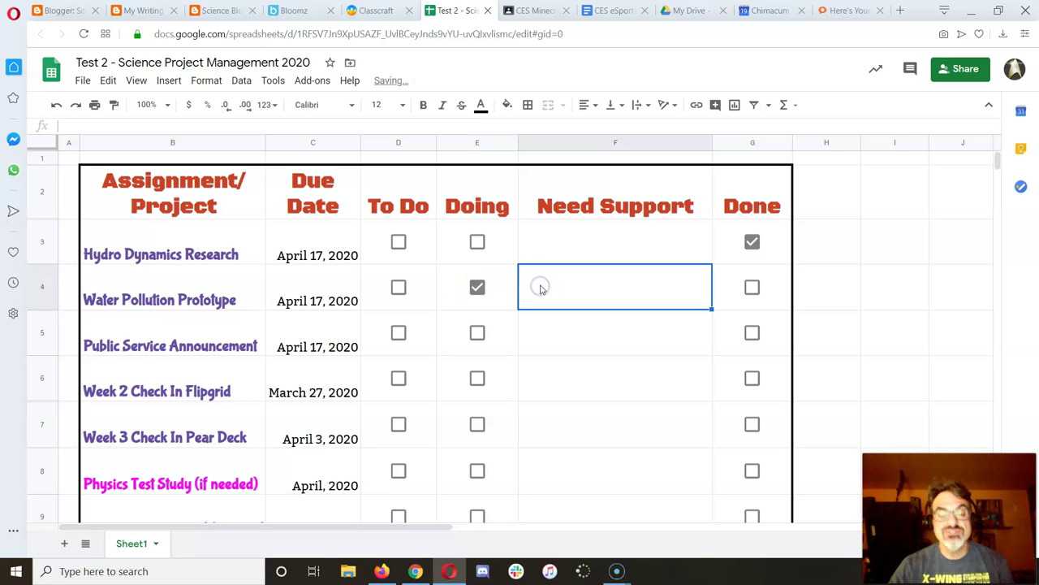
type("How do")
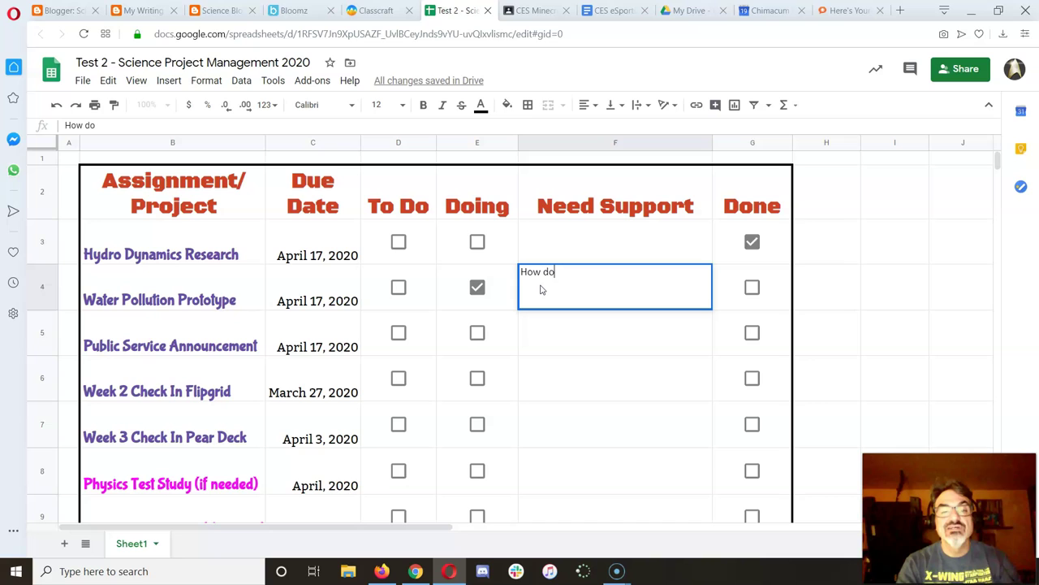
type(" I do this?")
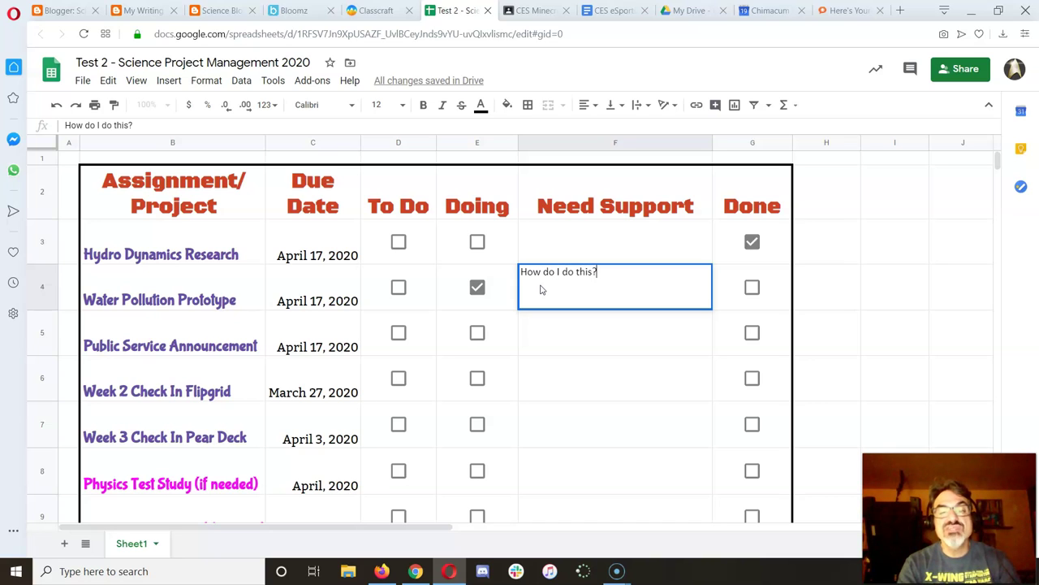
Mark Public Service Announcement as Doing, and Week 2 Check In Flipgrid and Week 3 Check In Pear Deck as Done.
left_click(478, 339)
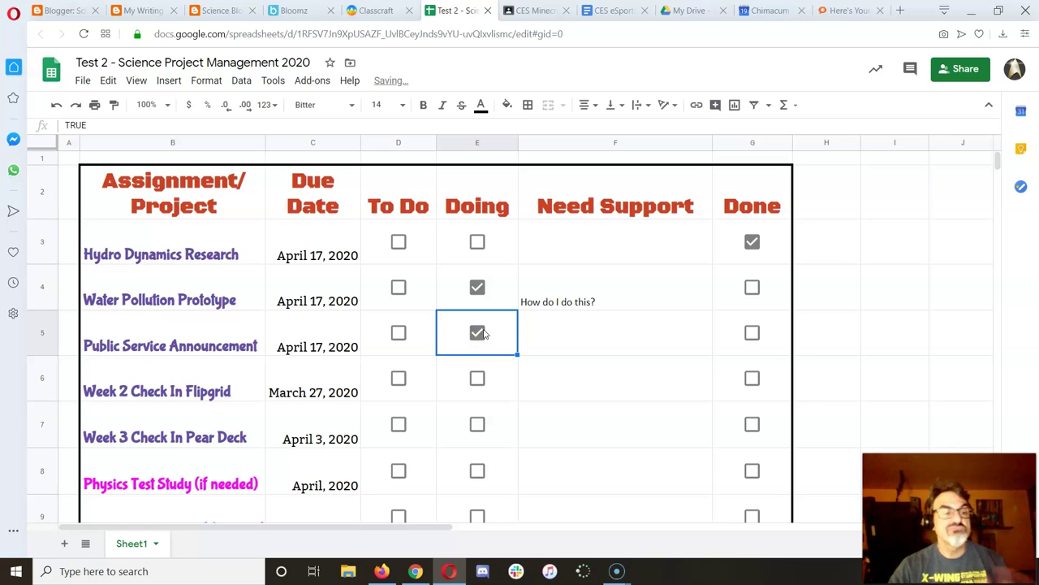
left_click(752, 380)
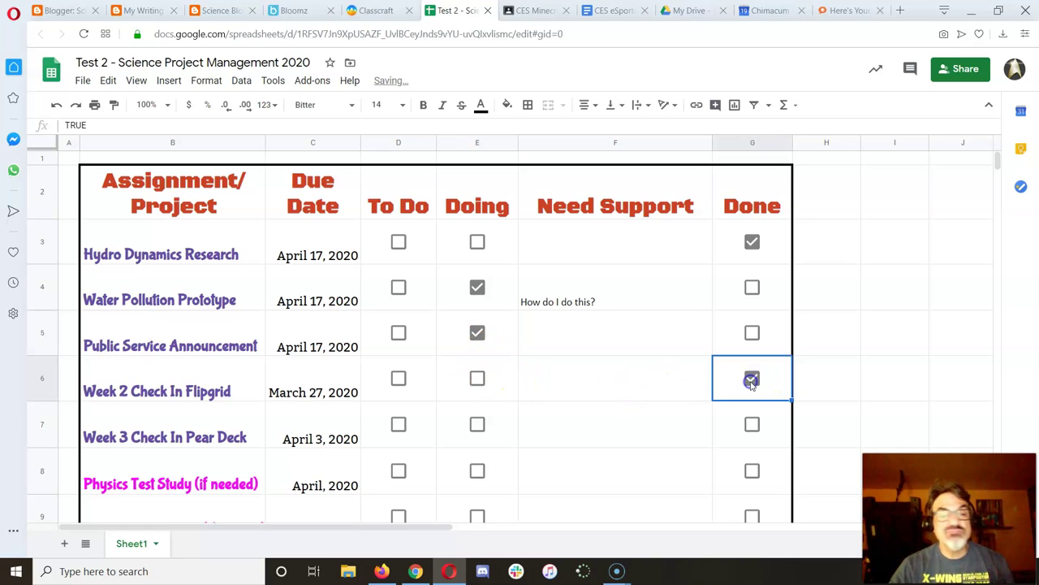
left_click(752, 424)
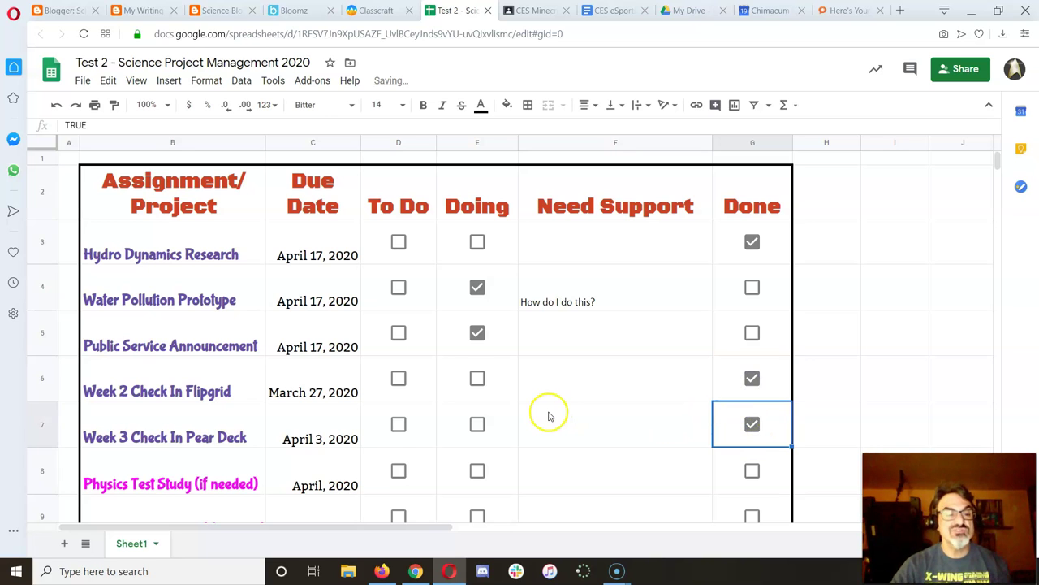
Mark Physics Test Study and Physics Test ReTake as Done.
scroll(549, 417, "down", 3)
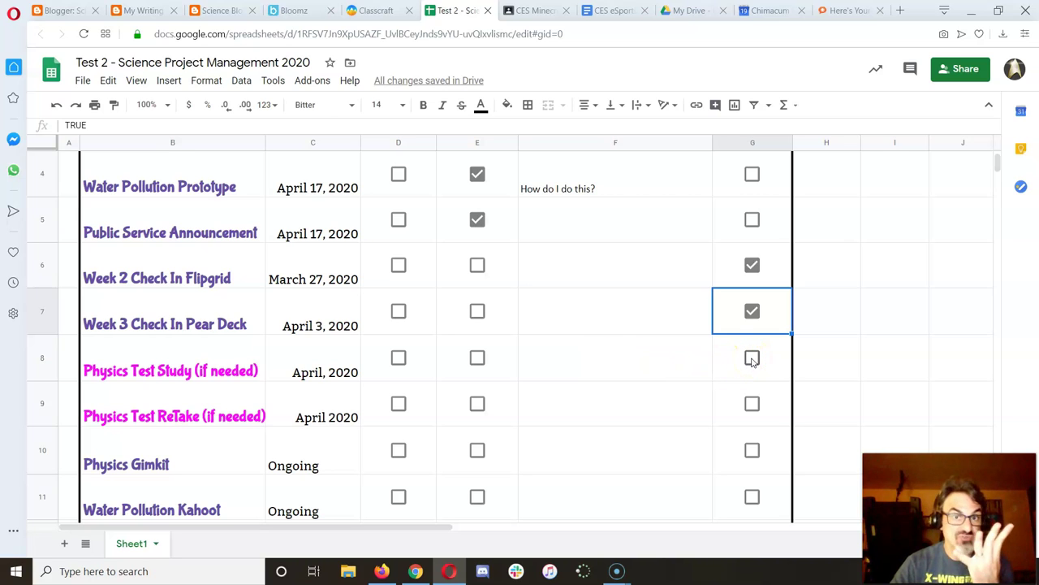
left_click(753, 359)
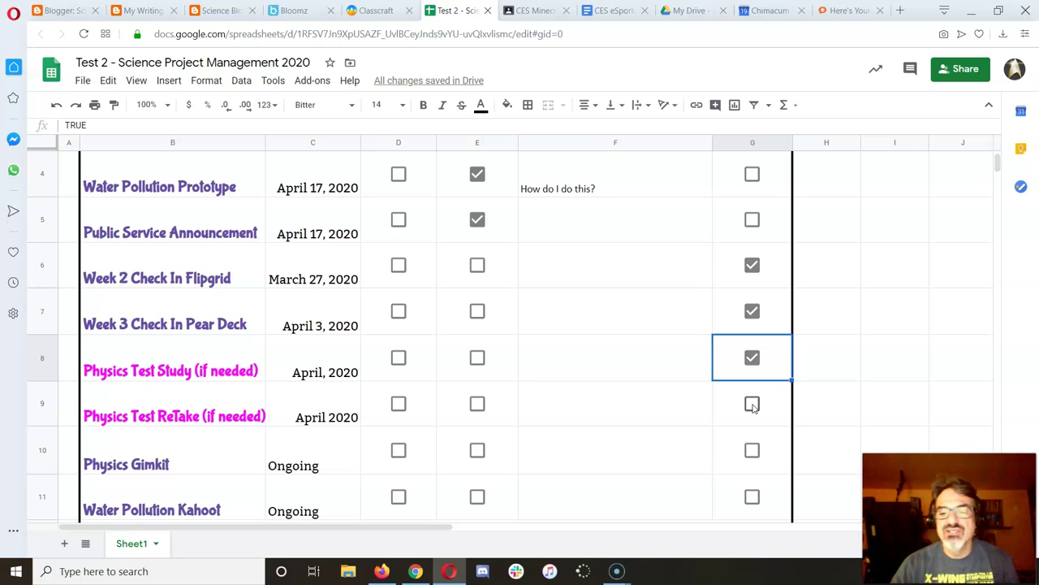
left_click(752, 405)
Mark Physics Gimkit and Water Pollution Kahoot as Doing, and Legends of Learning Games as To Do.
scroll(510, 412, "down", 3)
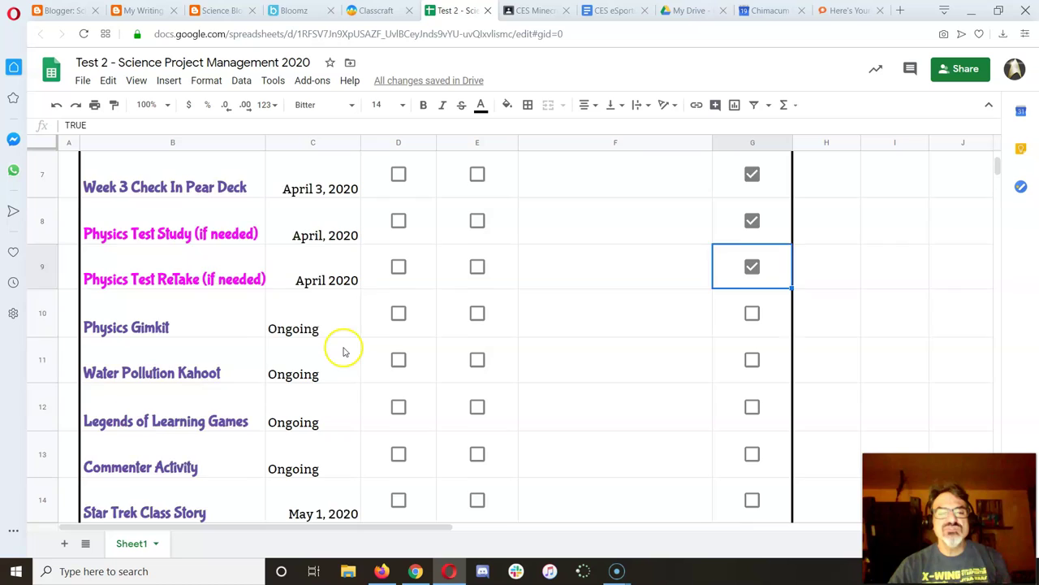
scroll(343, 351, "up", 2)
left_click(477, 405)
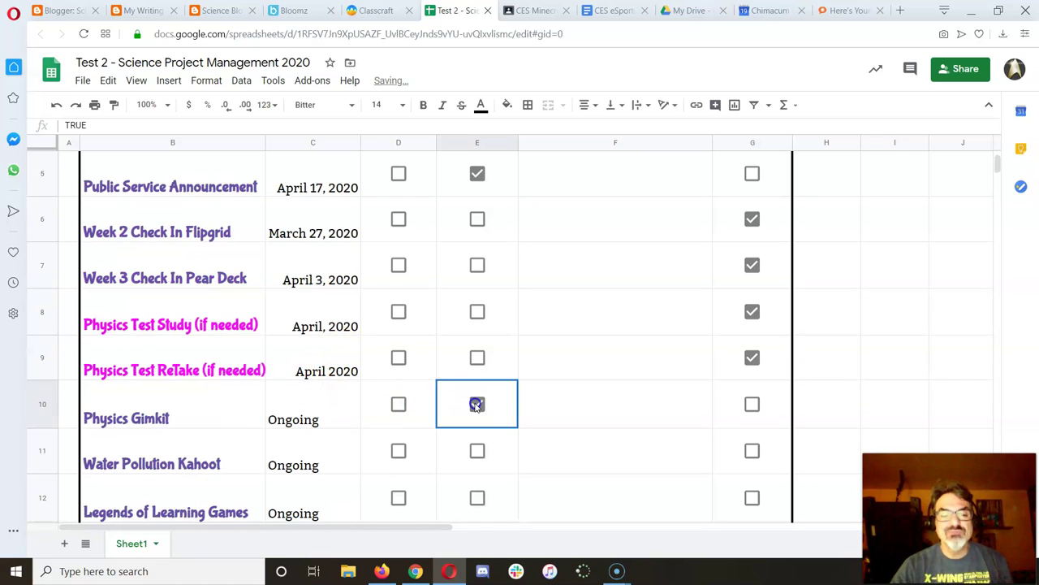
scroll(476, 406, "down", 1)
left_click(477, 406)
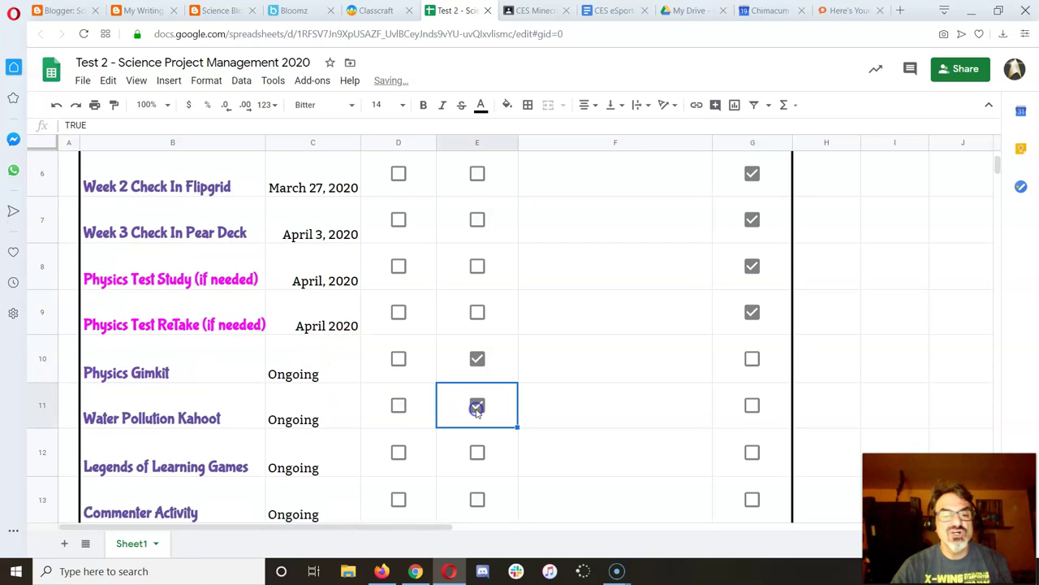
scroll(476, 412, "down", 1)
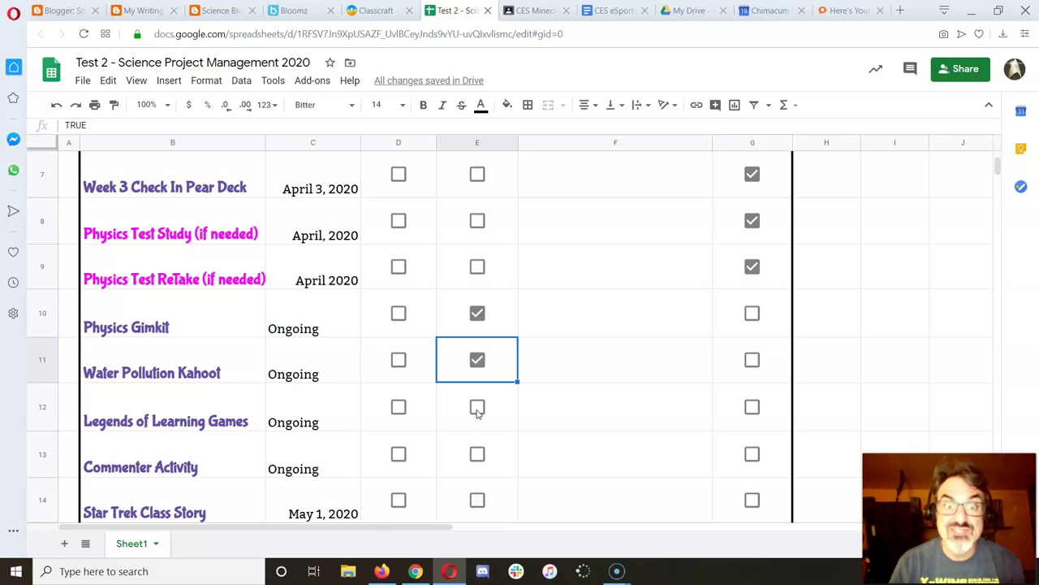
left_click(398, 408)
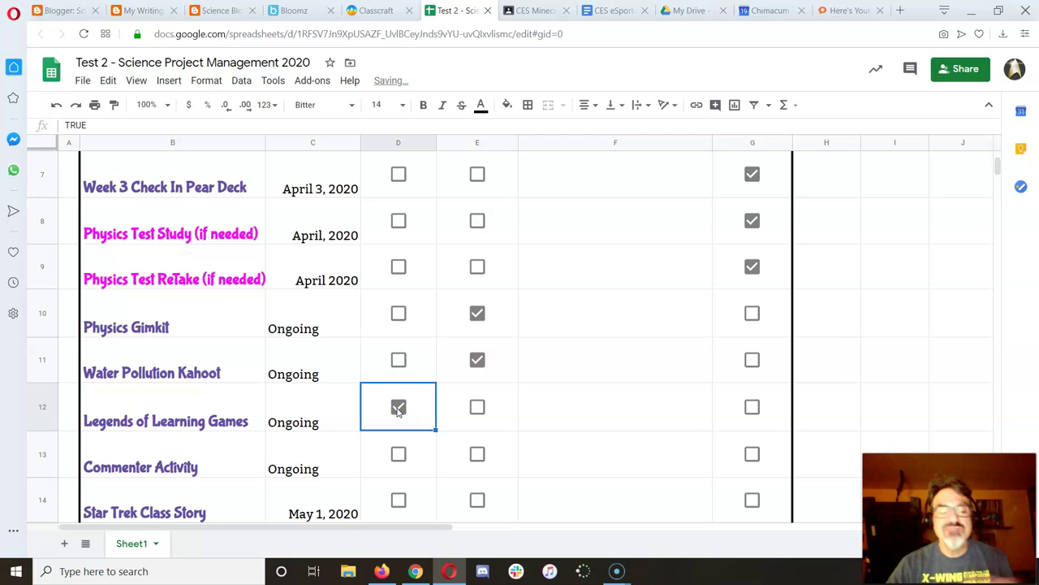
Mark Evaluating Sources! as To Do in the Climate Change Lessons section.
scroll(398, 410, "down", 5)
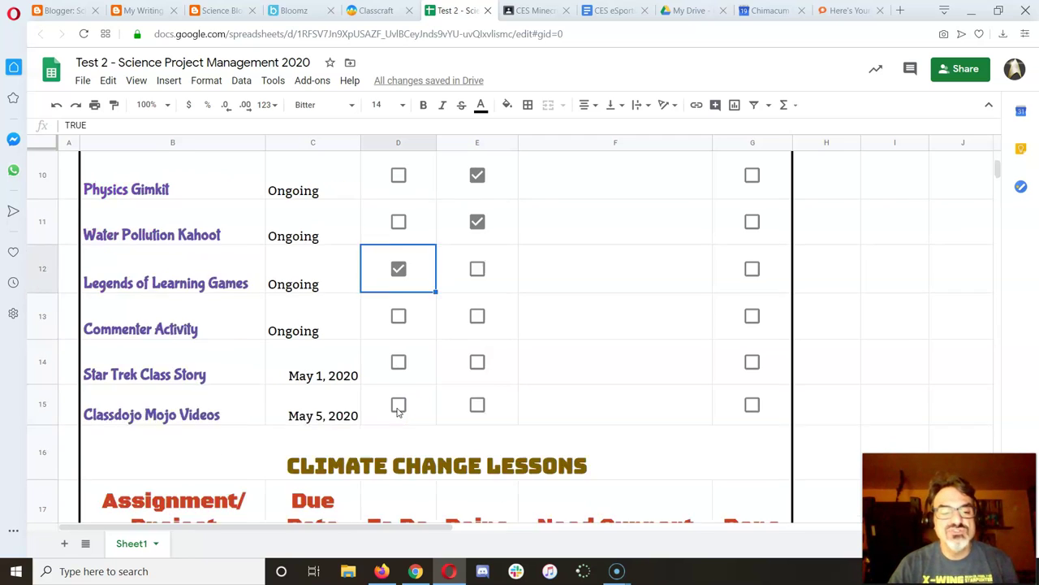
scroll(397, 414, "down", 1)
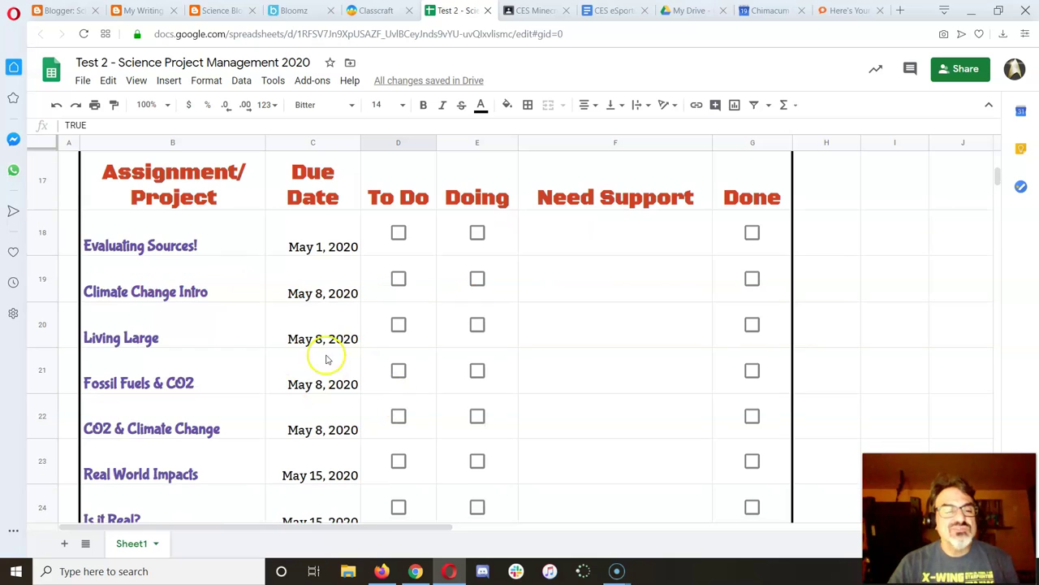
left_click(398, 234)
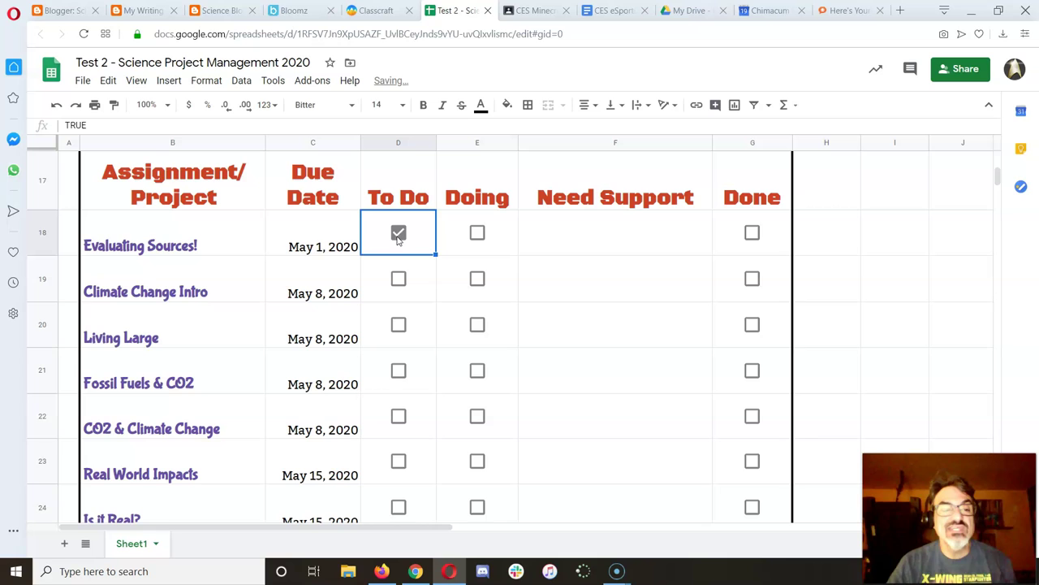
Review the remaining climate change lessons and their due dates through the end of the table.
scroll(388, 313, "down", 2)
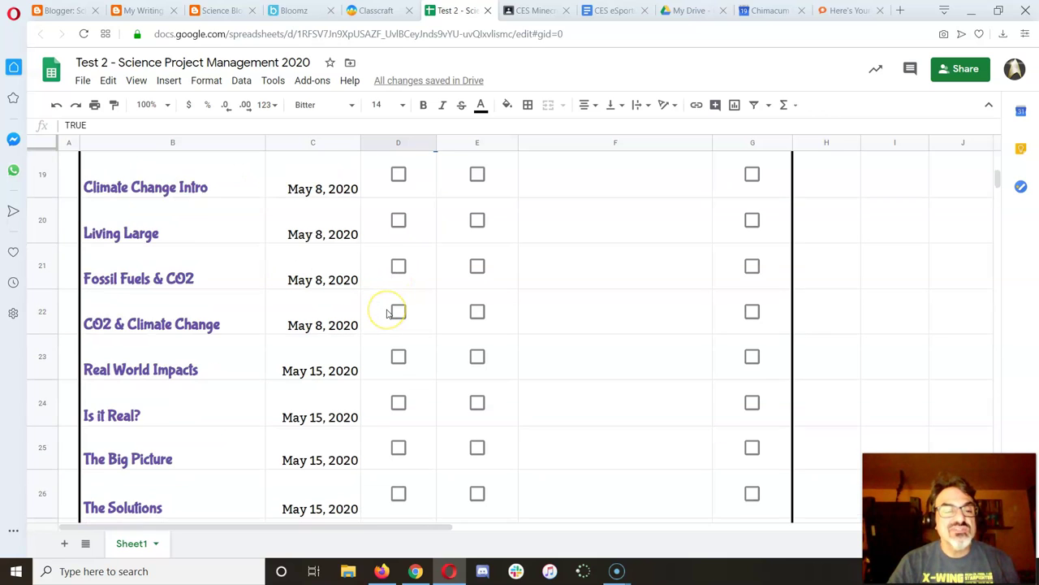
scroll(389, 314, "down", 1)
scroll(389, 313, "down", 2)
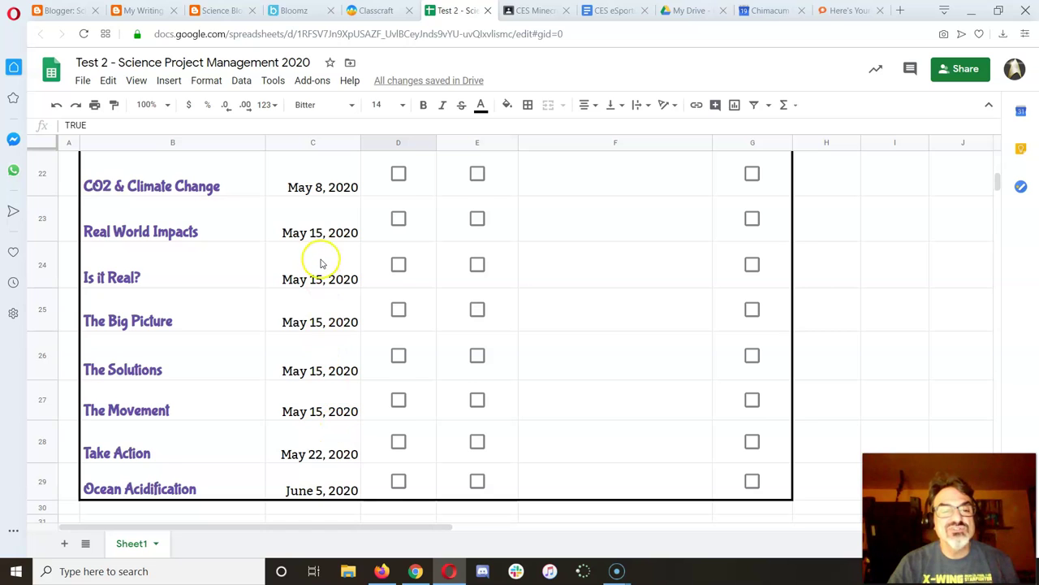
scroll(321, 260, "up", 2)
scroll(321, 263, "up", 3)
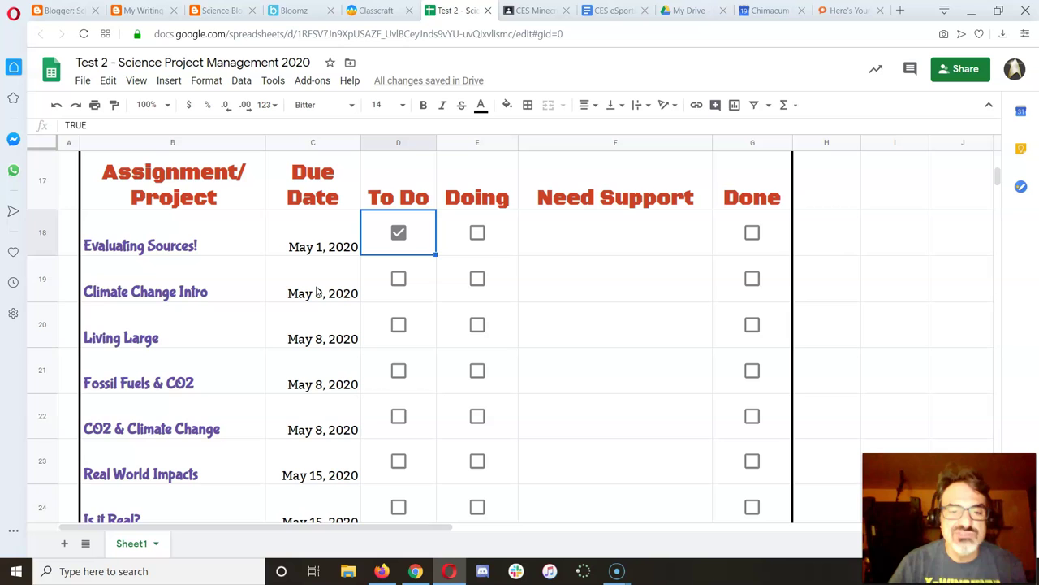
scroll(360, 321, "down", 1)
scroll(360, 321, "down", 5)
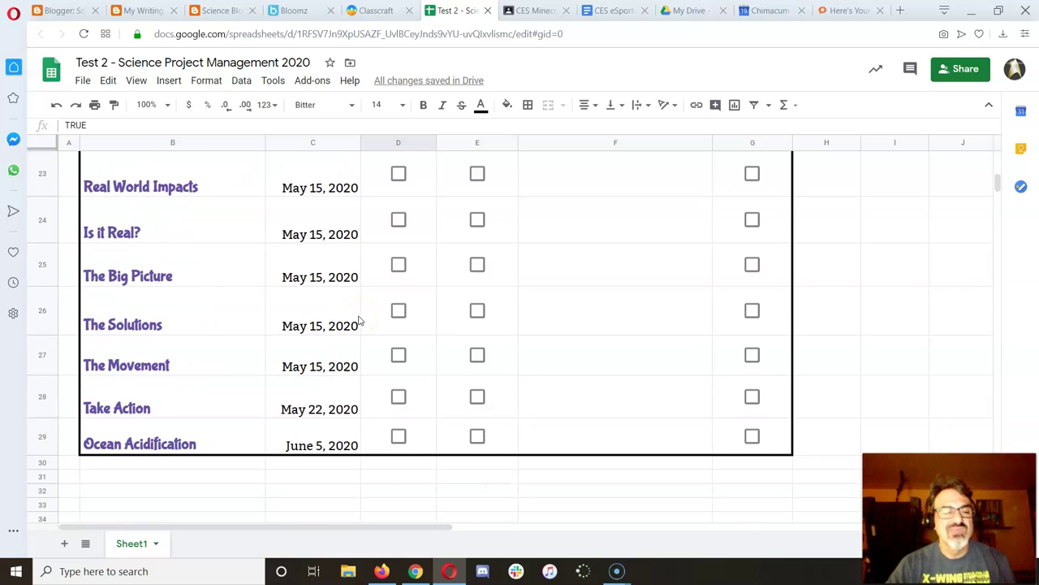
Enter "Language Arts" in cell B30, directly below Ocean Acidification.
left_click(220, 438)
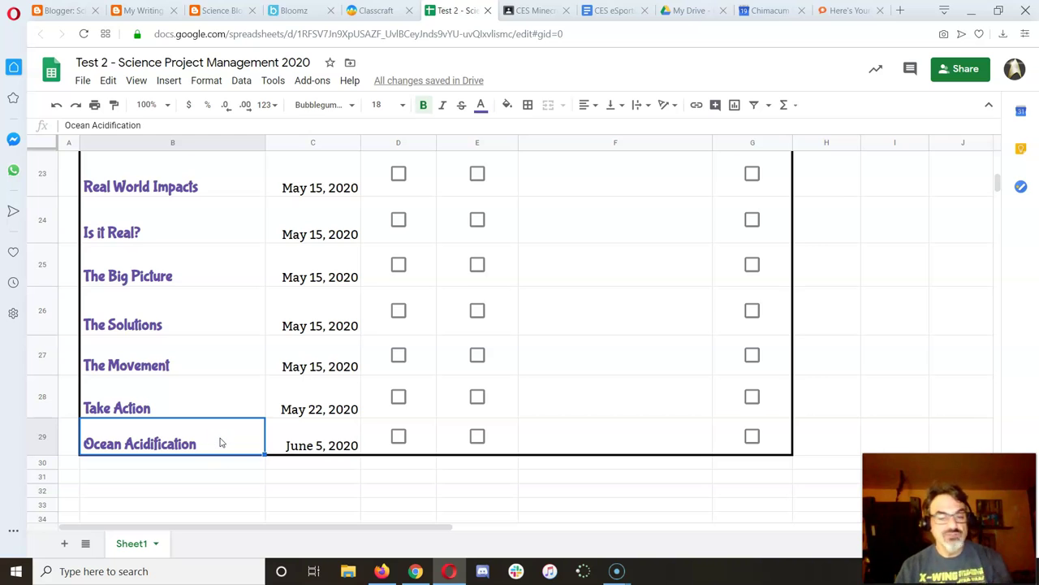
key("End")
left_click(173, 464)
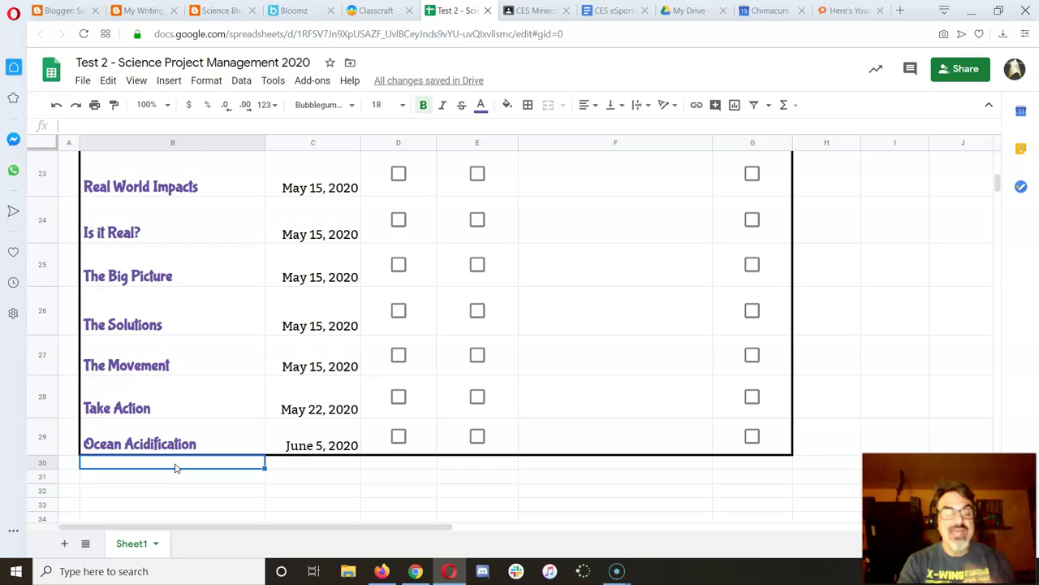
type("Lan")
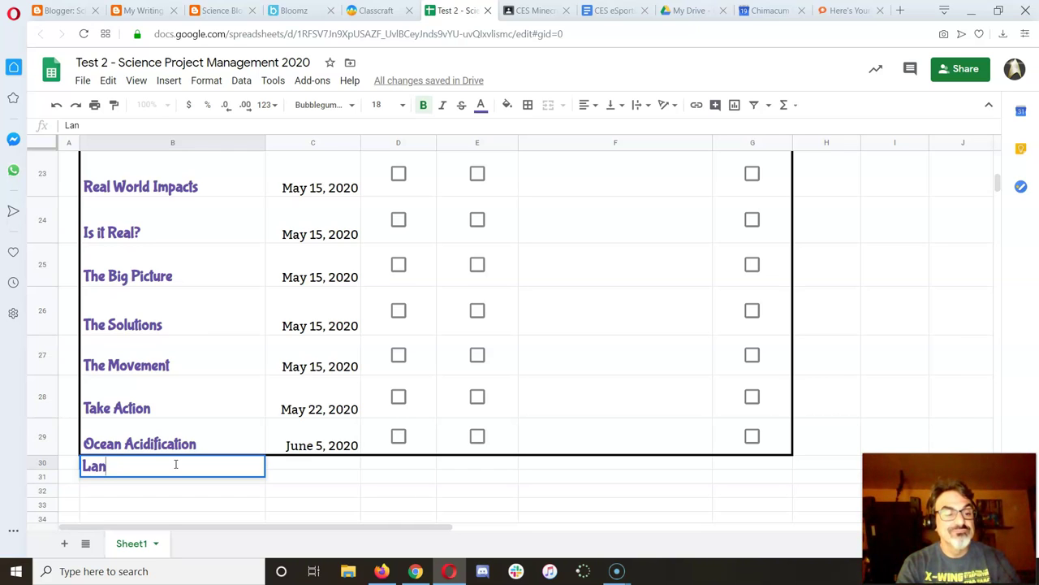
type("guage ar")
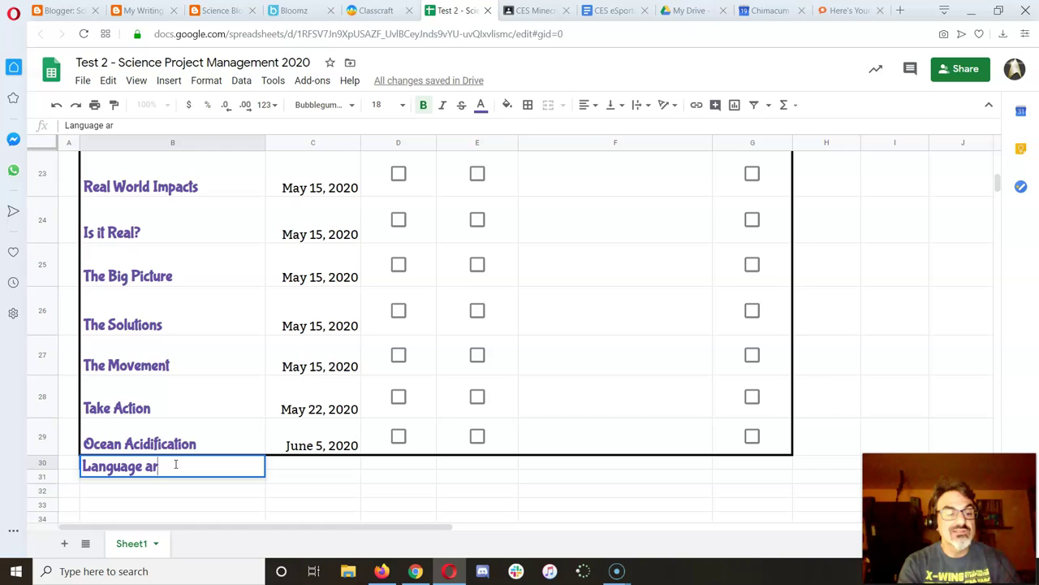
key("BackSpace")
key("BackSpace")
type("Arts")
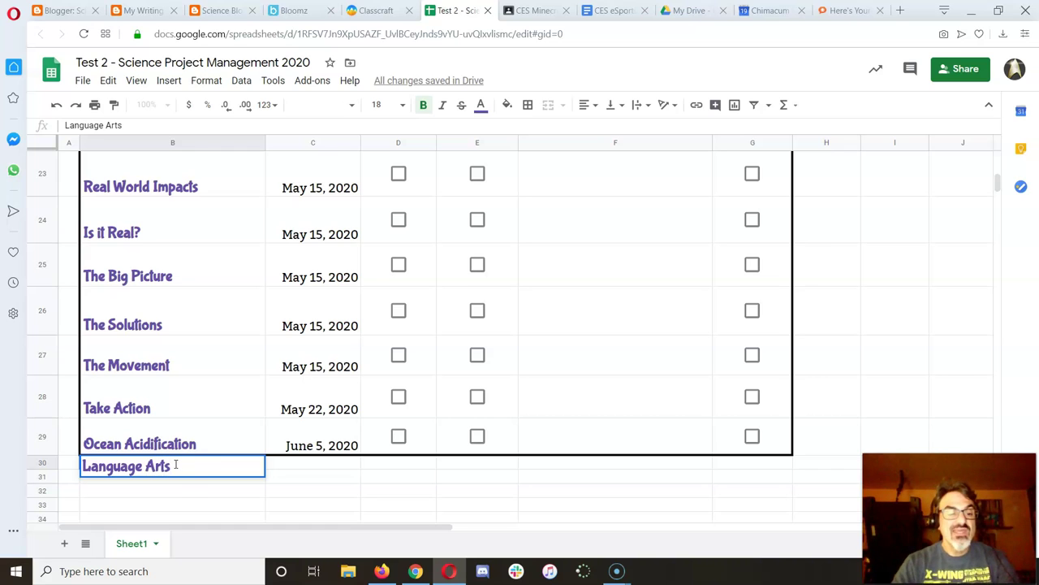
Add a "Reading Log" entry in cell B31 below Language Arts, with the due date "Ongoing" in C31.
left_click(178, 484)
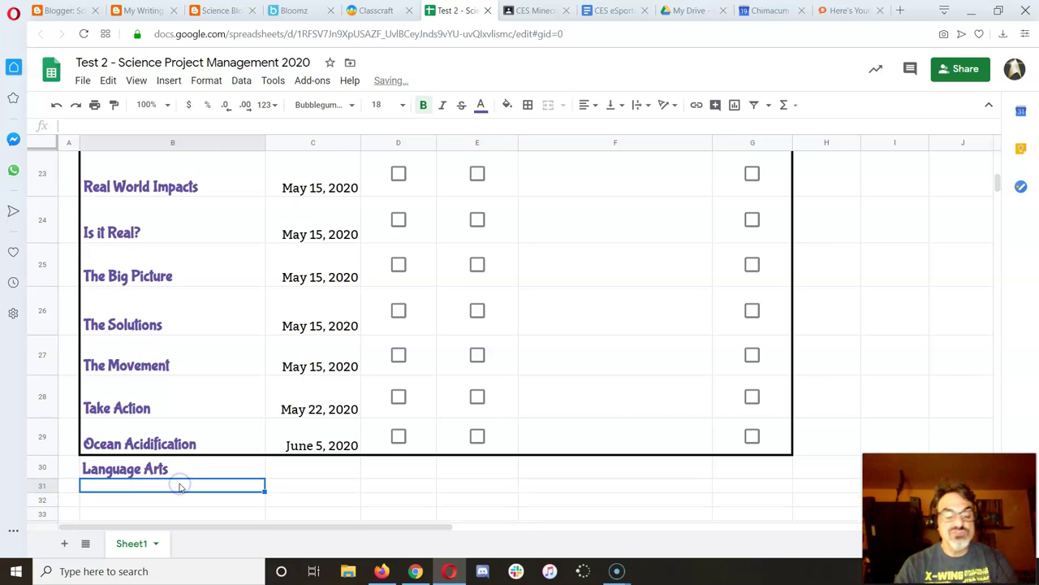
type("ding Log")
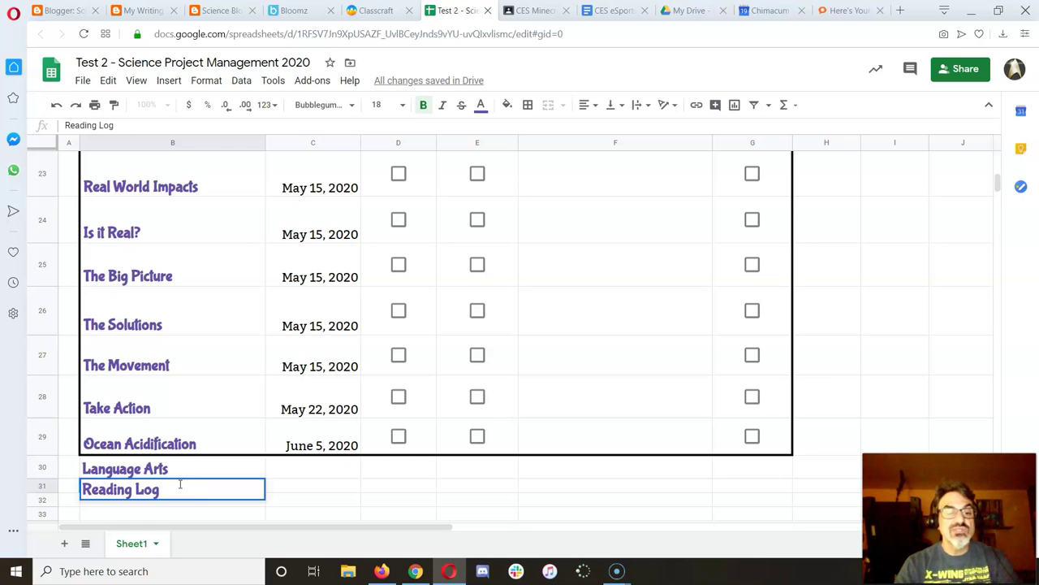
key("Tab")
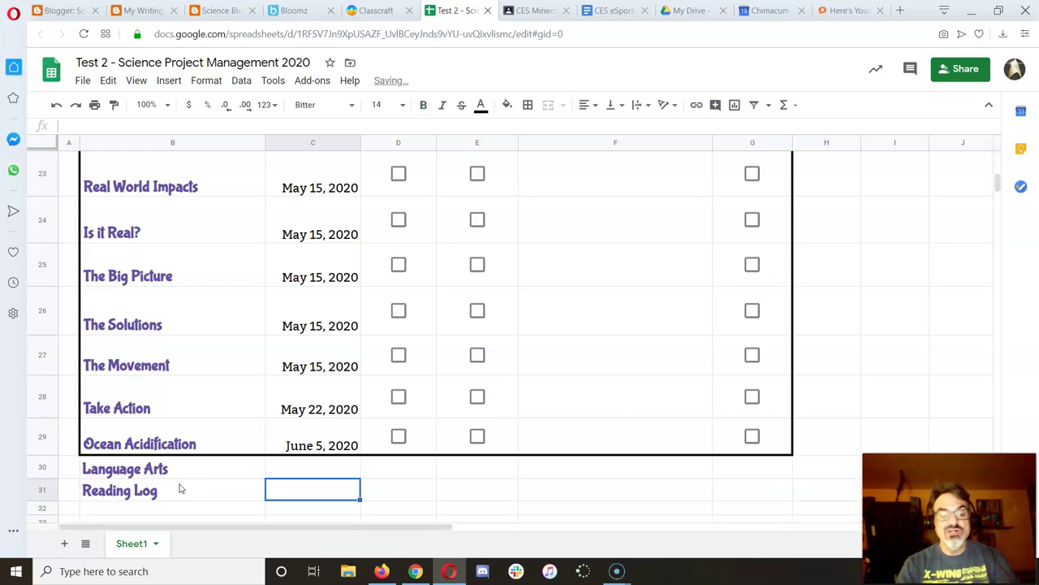
type("Ongoing")
key("Tab")
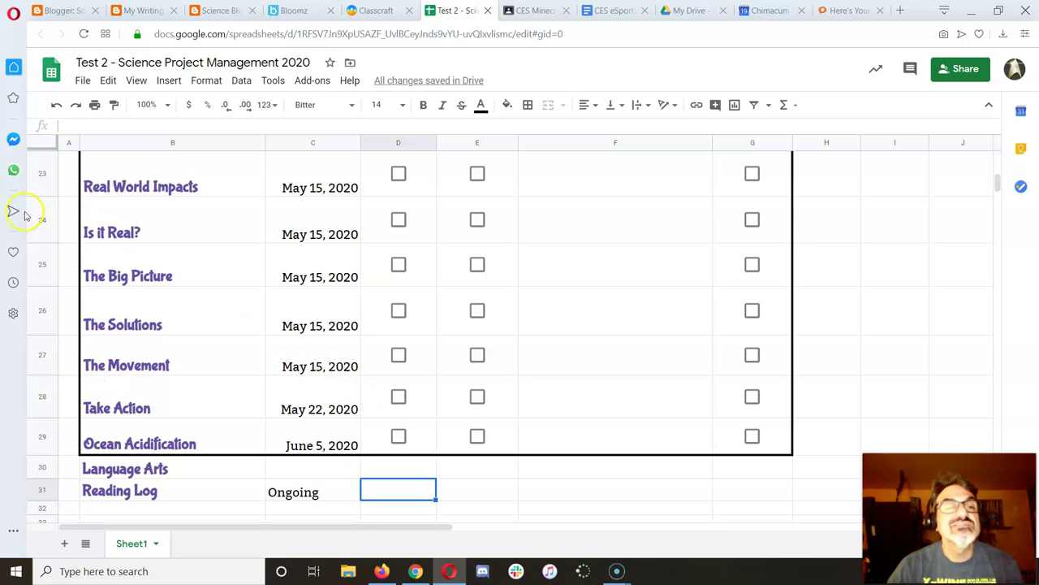
Insert a checkbox in the To Do cell of the Reading Log row (D31).
left_click(169, 82)
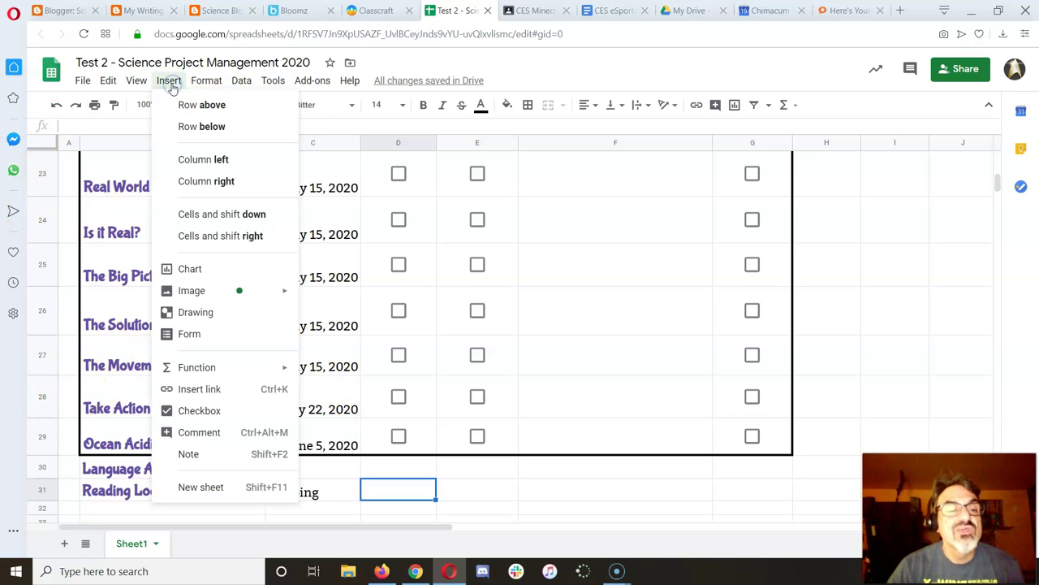
left_click(193, 410)
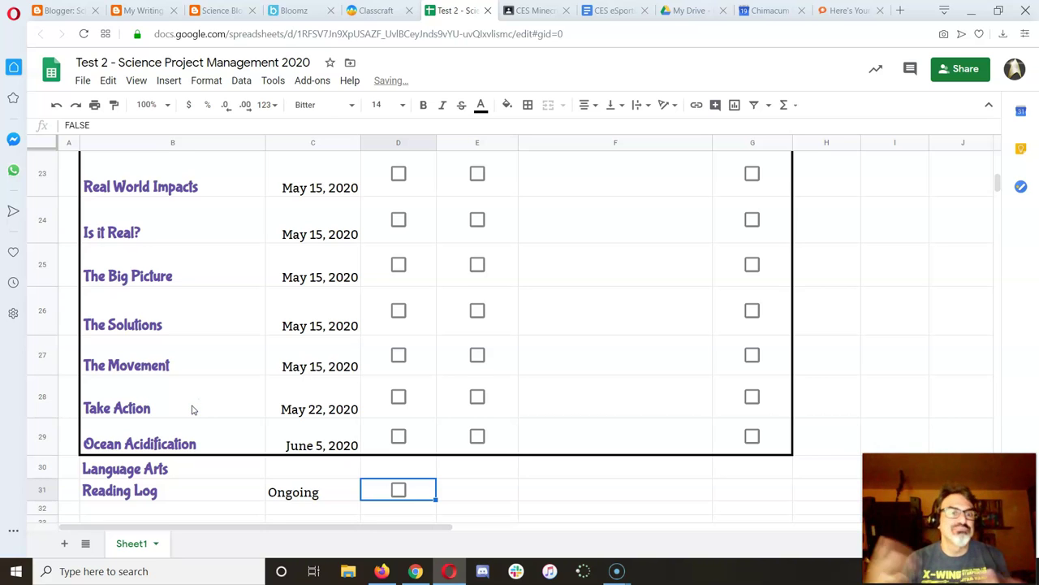
left_click(481, 492)
left_click(756, 485)
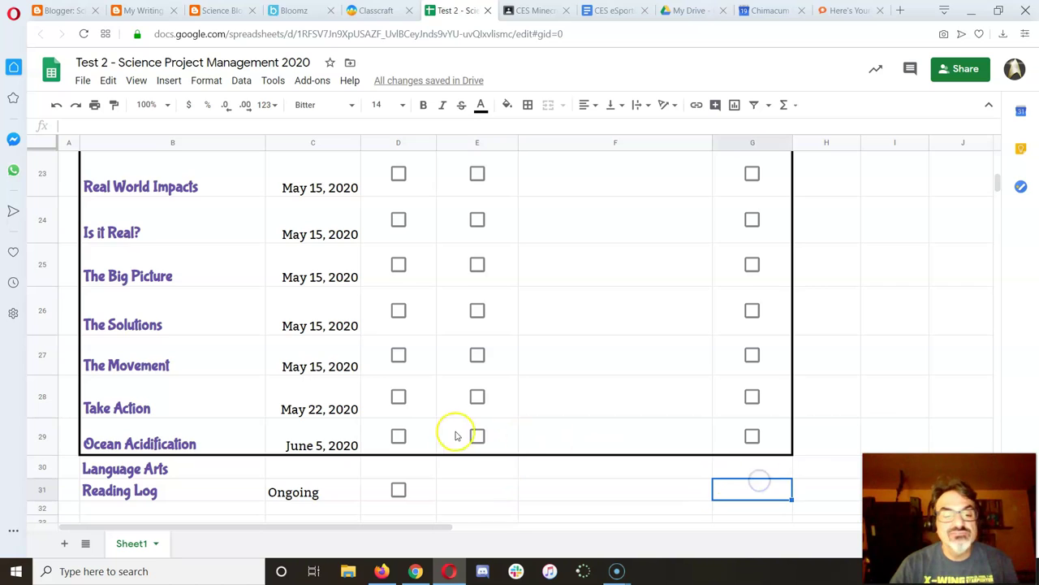
Copy the Ocean Acidification row's tracking cells D29:G29, with their checkboxes, into the Reading Log row starting at D31.
left_click(383, 433)
left_click_drag(383, 434, 721, 433)
key("ctrl+c")
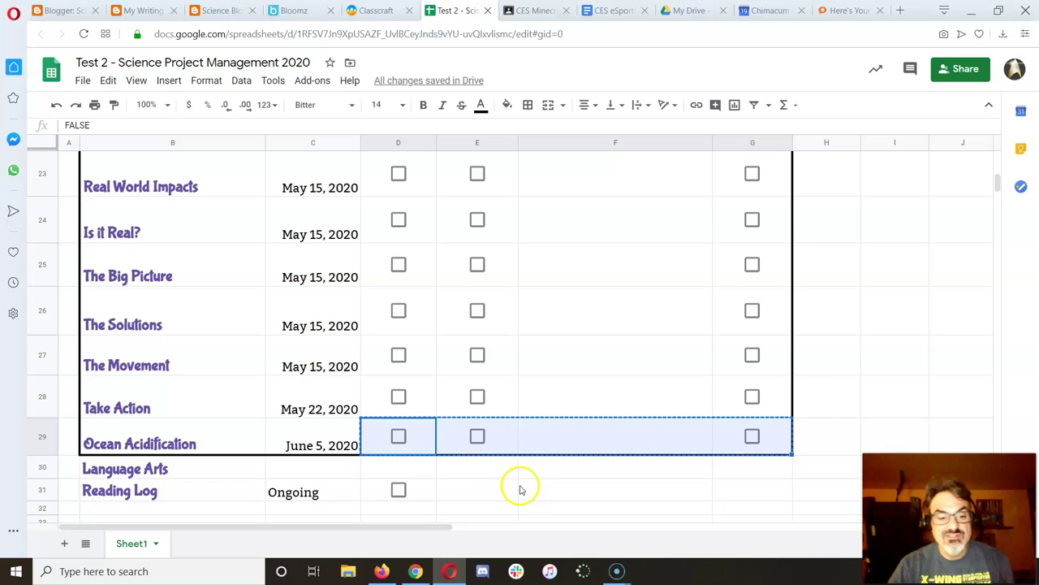
left_click(382, 493)
key("ctrl+v")
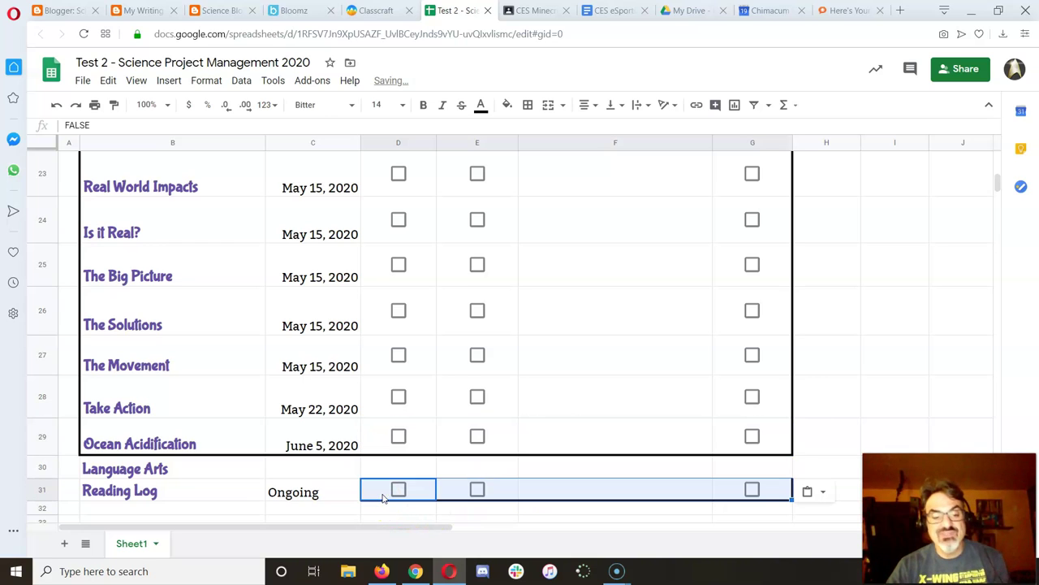
left_click(563, 471)
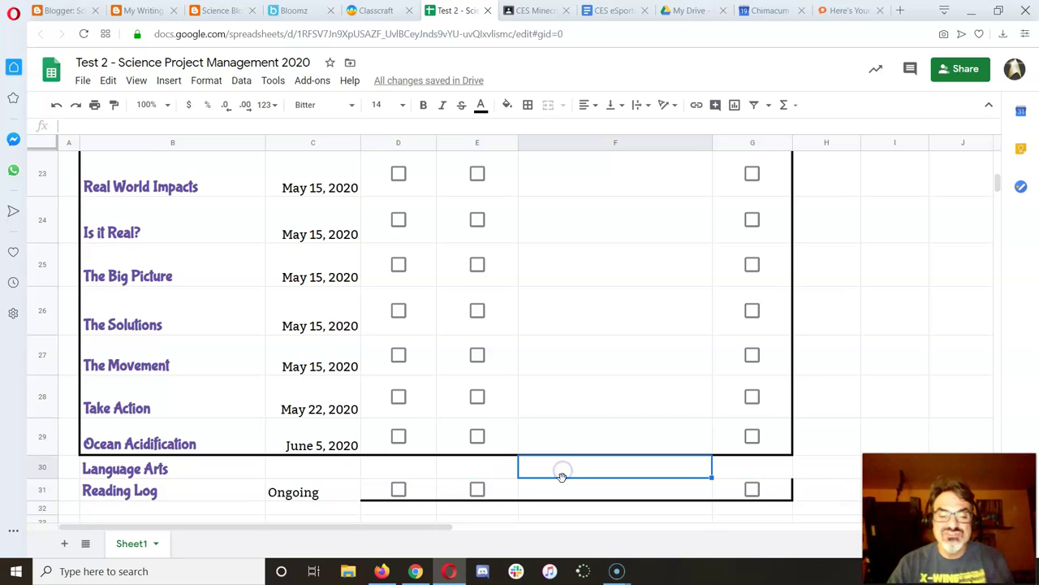
Remove all borders from the Reading Log tracking cells D31:G31.
left_click_drag(382, 490, 734, 494)
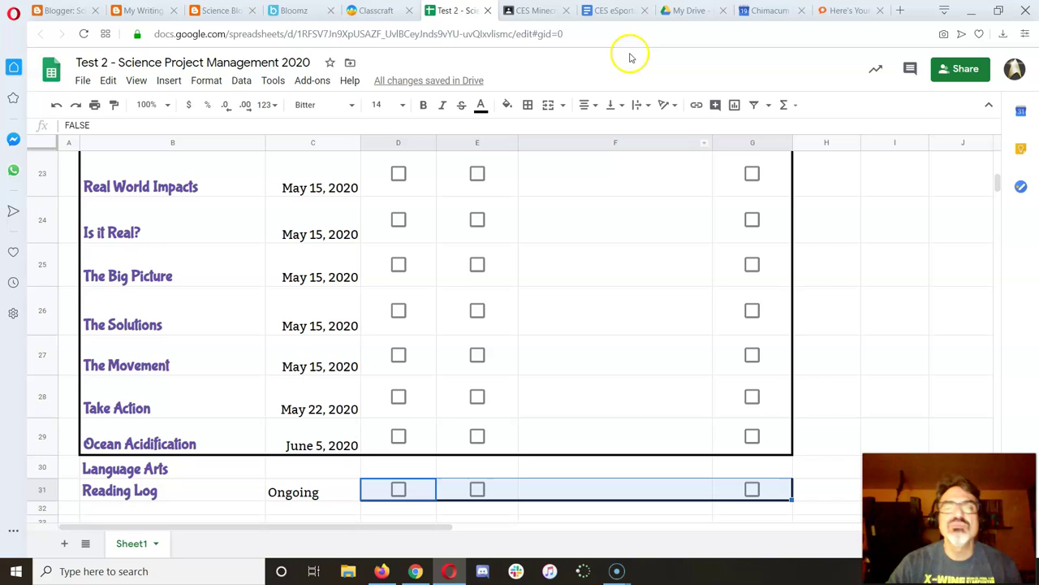
left_click(527, 105)
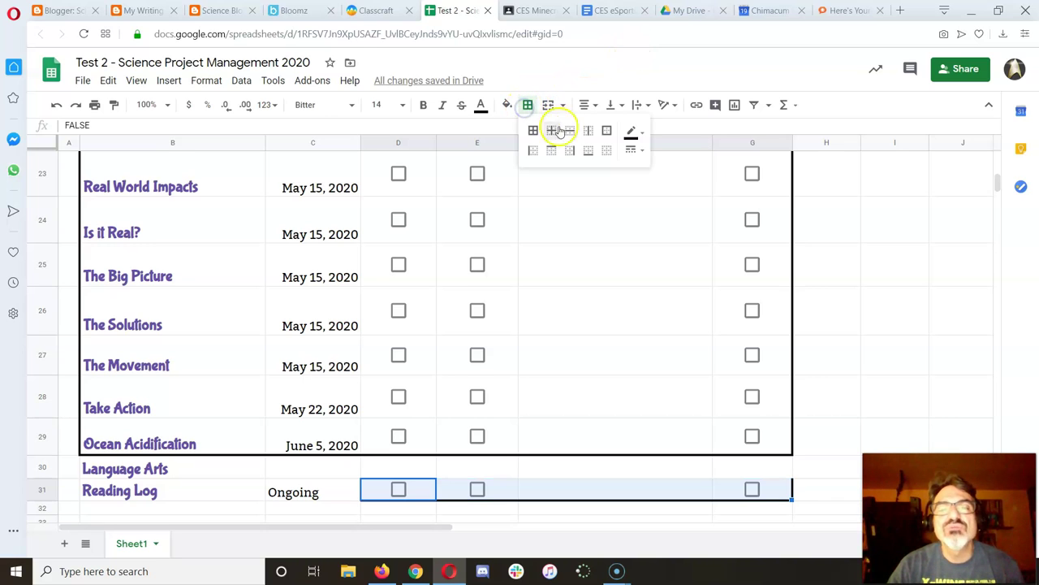
left_click(606, 152)
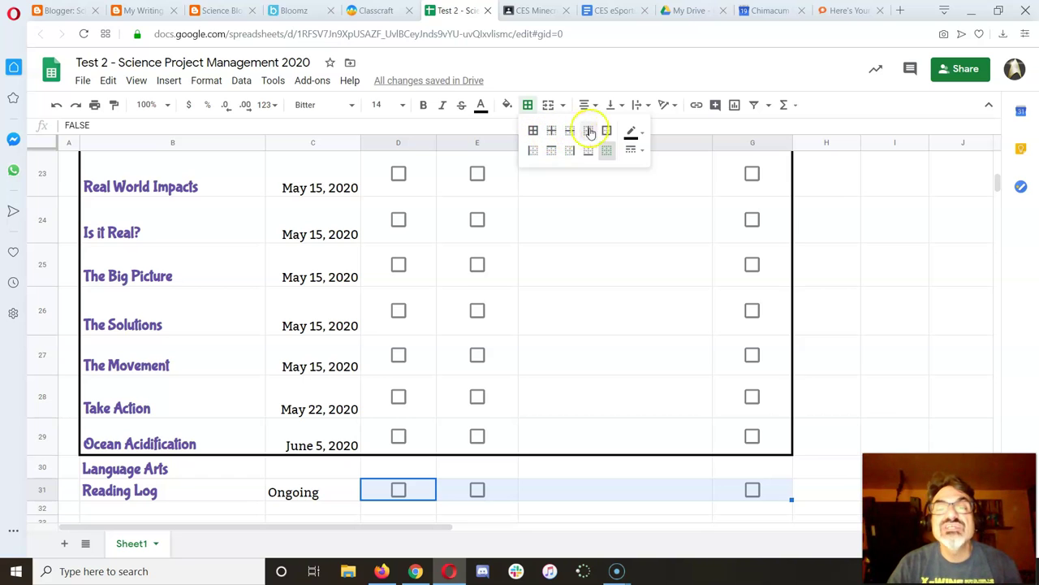
left_click(632, 134)
left_click(632, 134)
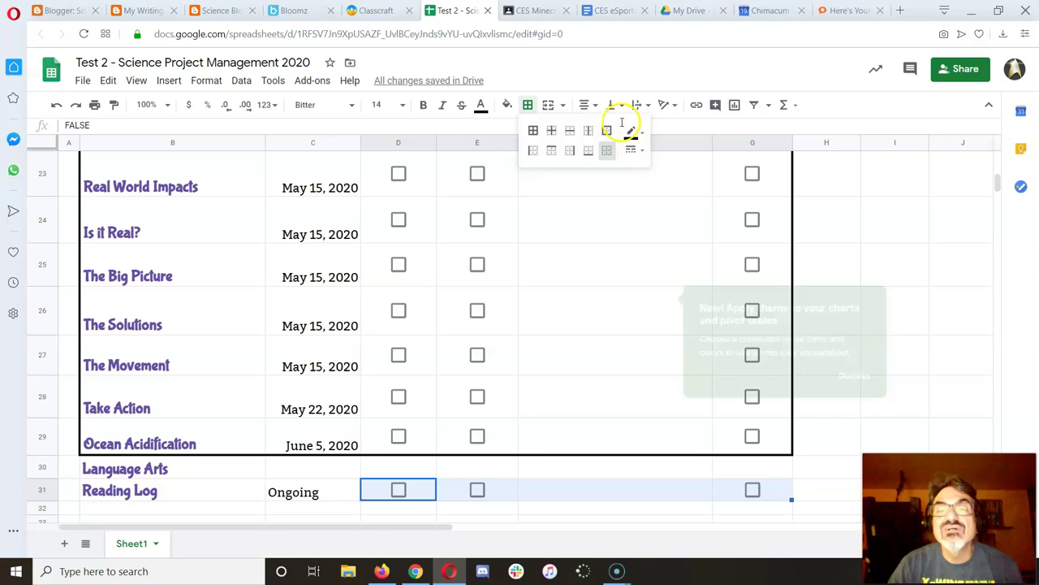
left_click(626, 145)
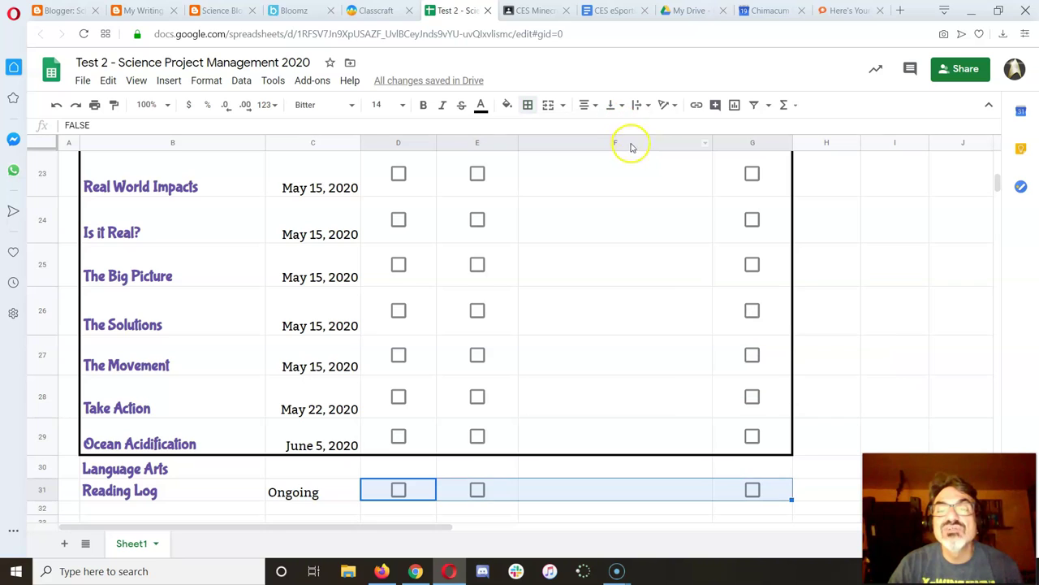
left_click(528, 105)
left_click(632, 154)
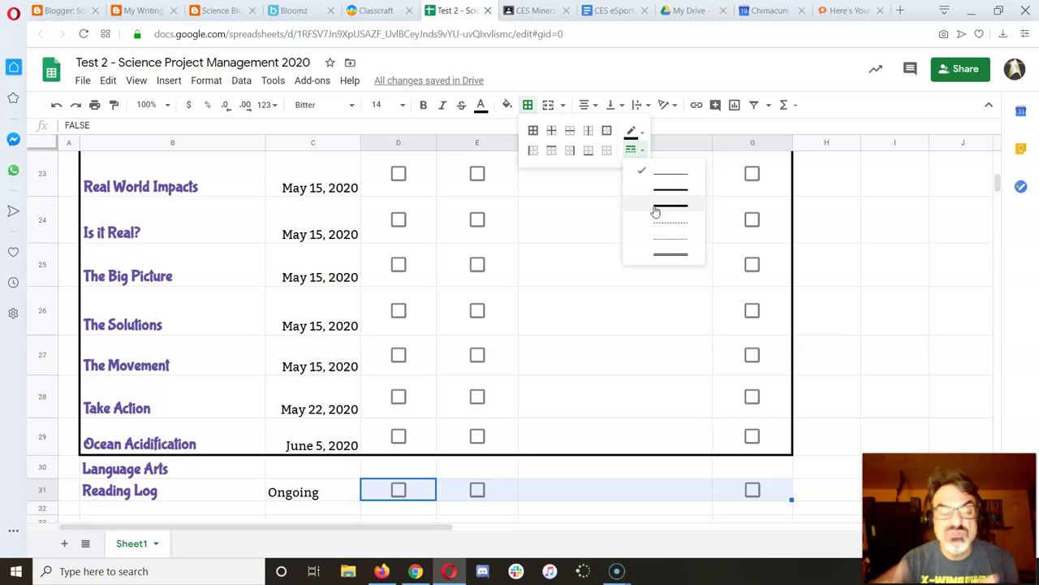
left_click(75, 226)
Freeze the sheet up to row 2 so the column headings stay fixed.
scroll(325, 207, "up", 10)
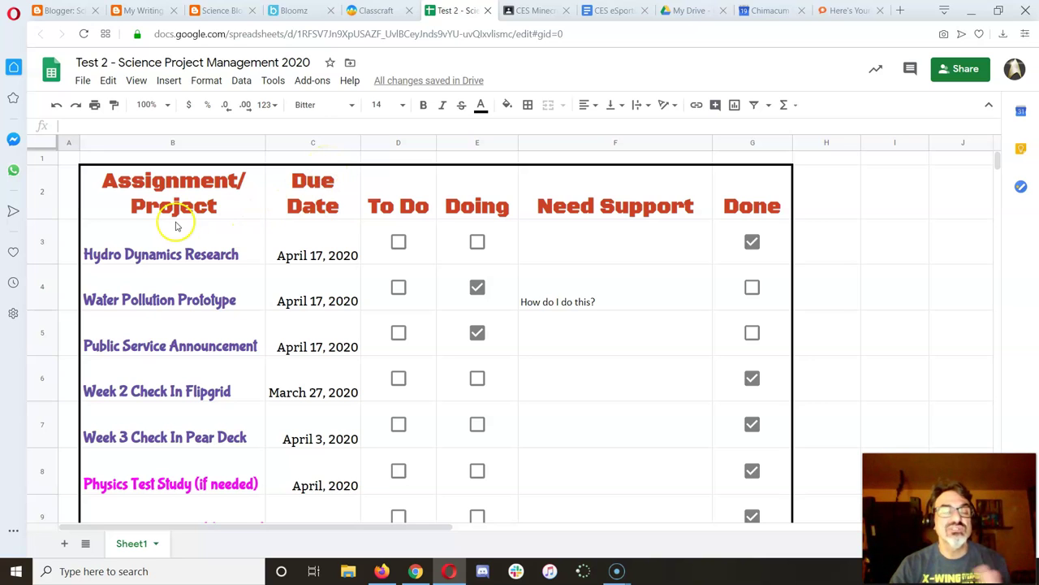
left_click(49, 200)
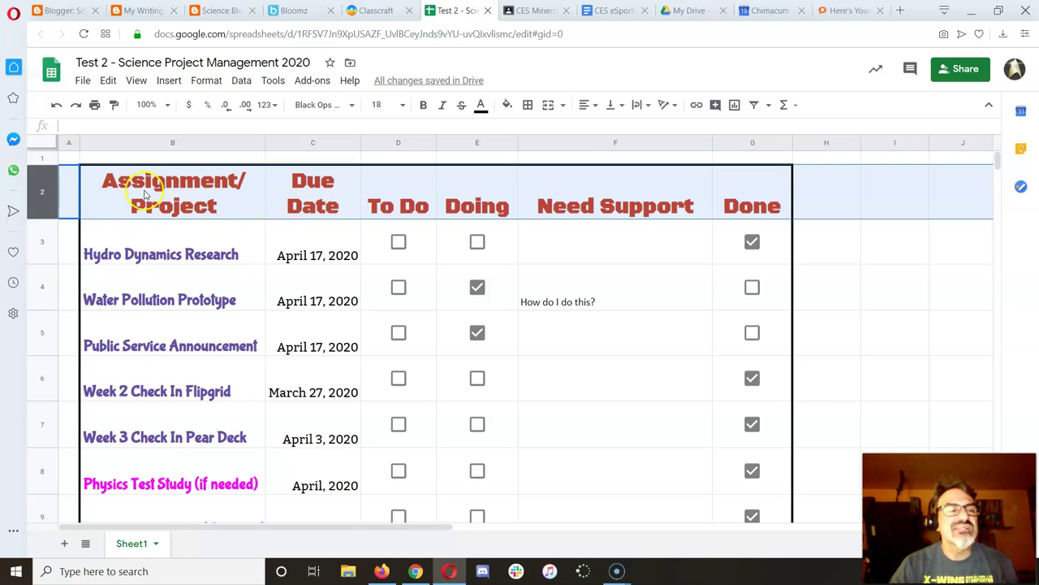
left_click(138, 83)
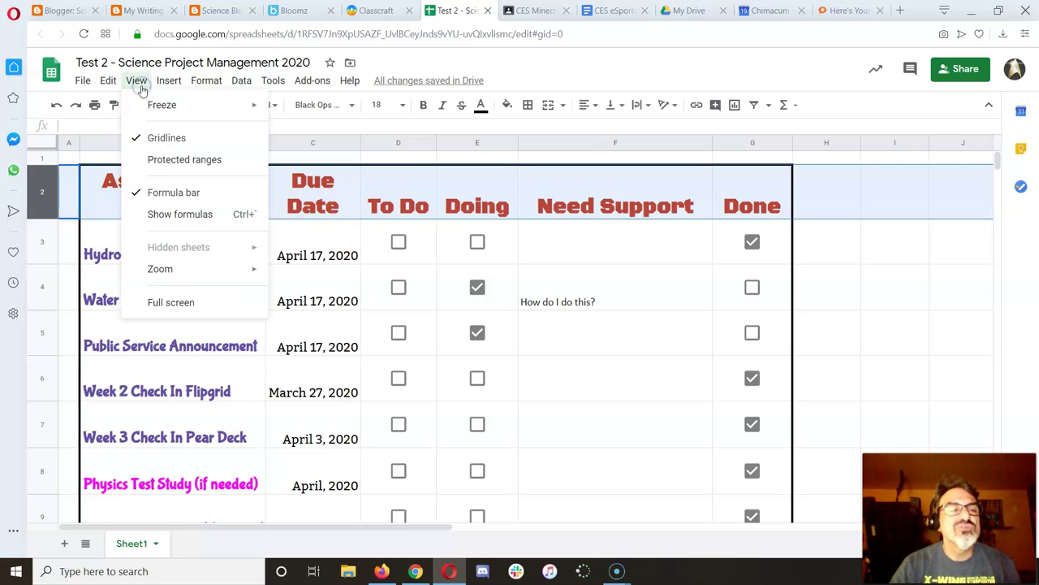
mouse_move(146, 103)
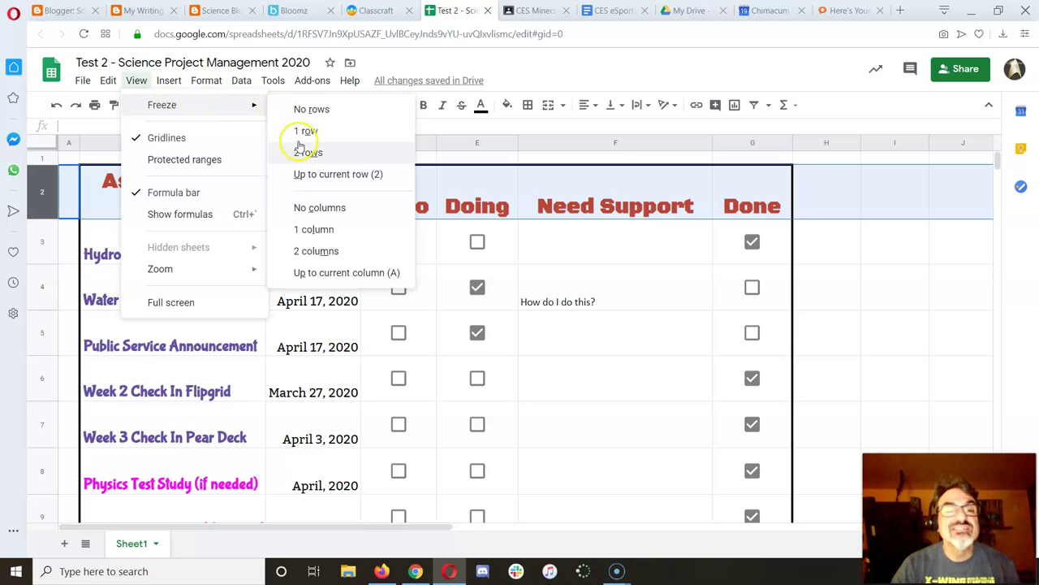
left_click(304, 174)
Check how the frozen headings behave from the first assignments through the climate change lessons to the Reading Log row.
scroll(282, 292, "down", 1)
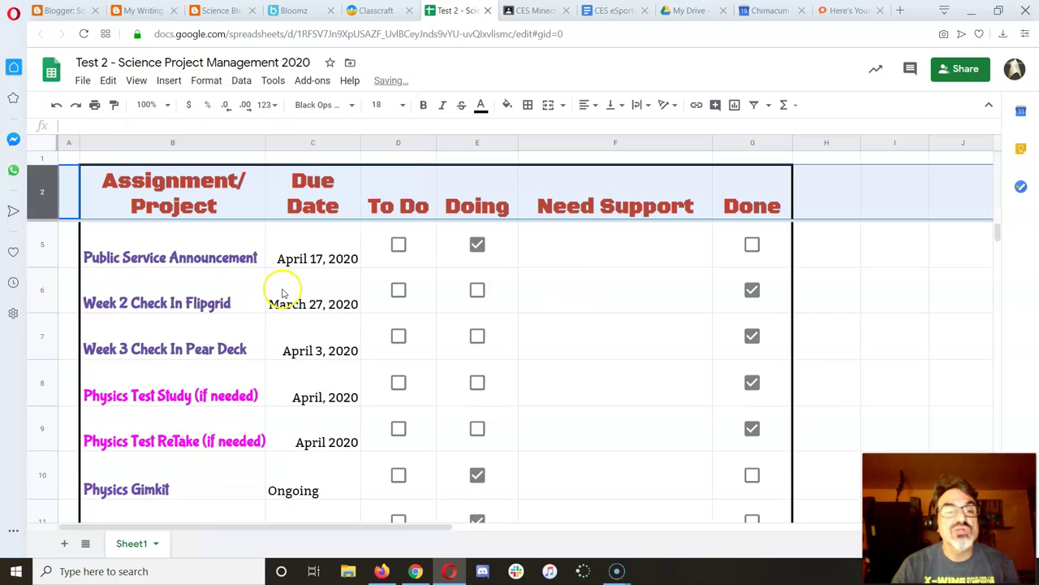
scroll(283, 292, "down", 3)
left_click(223, 258)
scroll(222, 264, "down", 2)
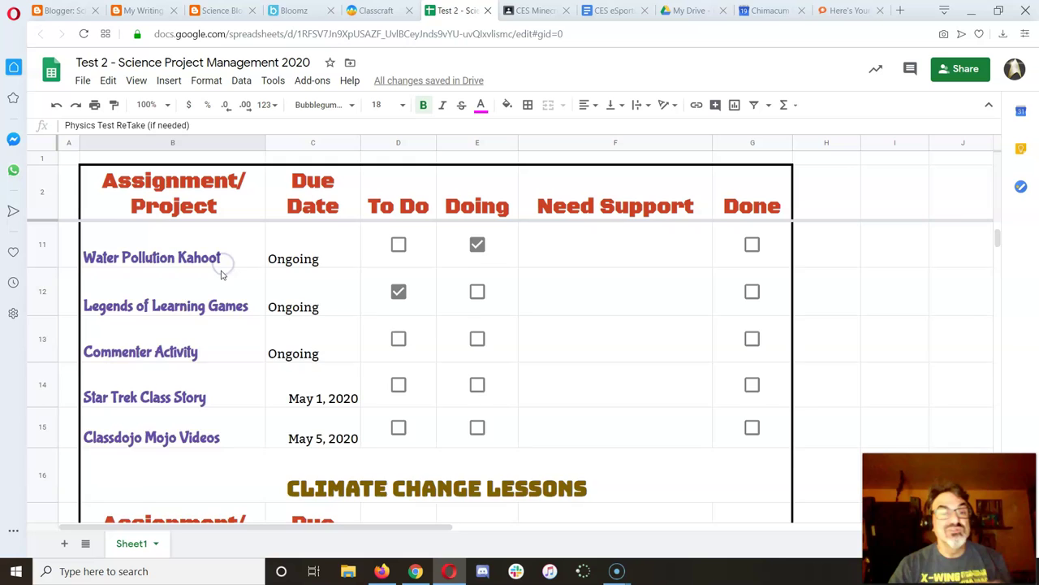
scroll(220, 274, "down", 4)
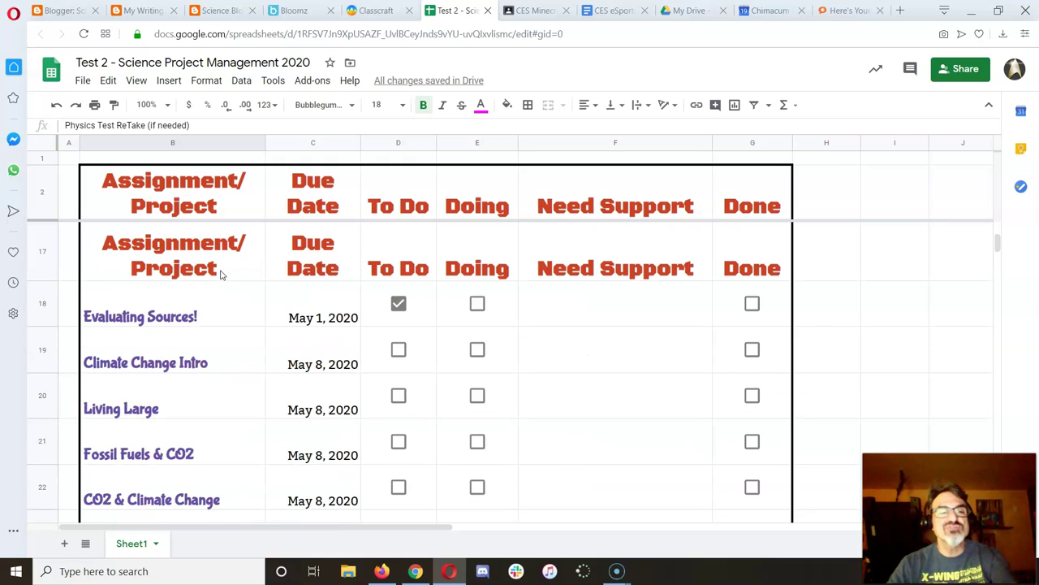
scroll(221, 275, "down", 1)
scroll(220, 276, "down", 4)
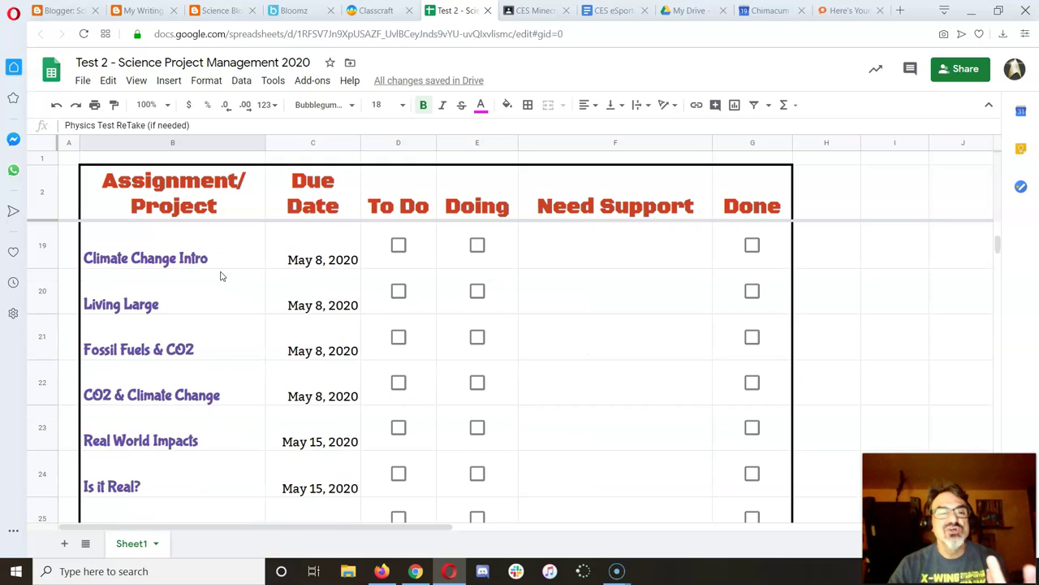
scroll(220, 276, "up", 6)
scroll(220, 276, "down", 2)
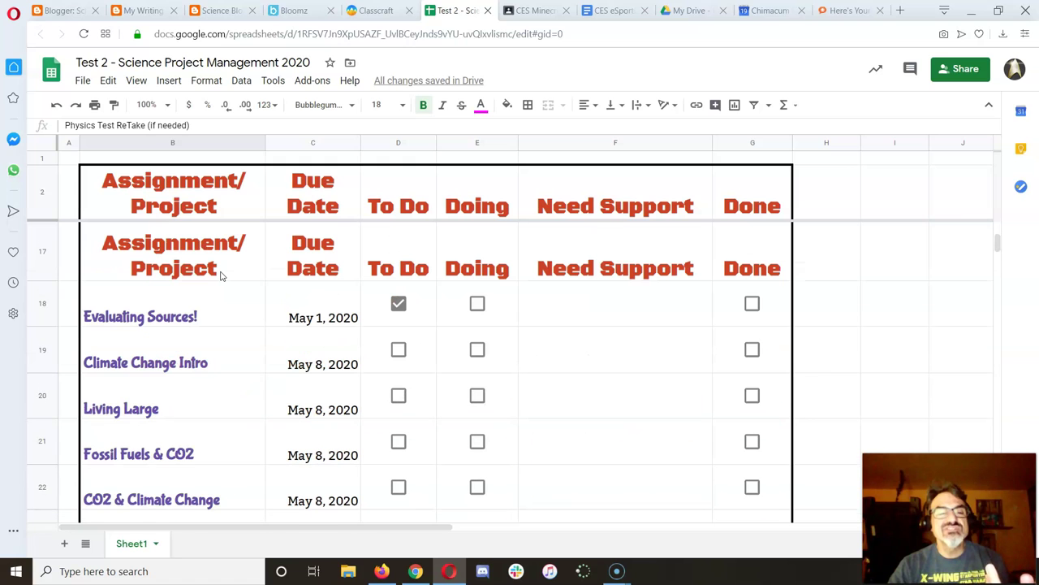
scroll(220, 275, "down", 1)
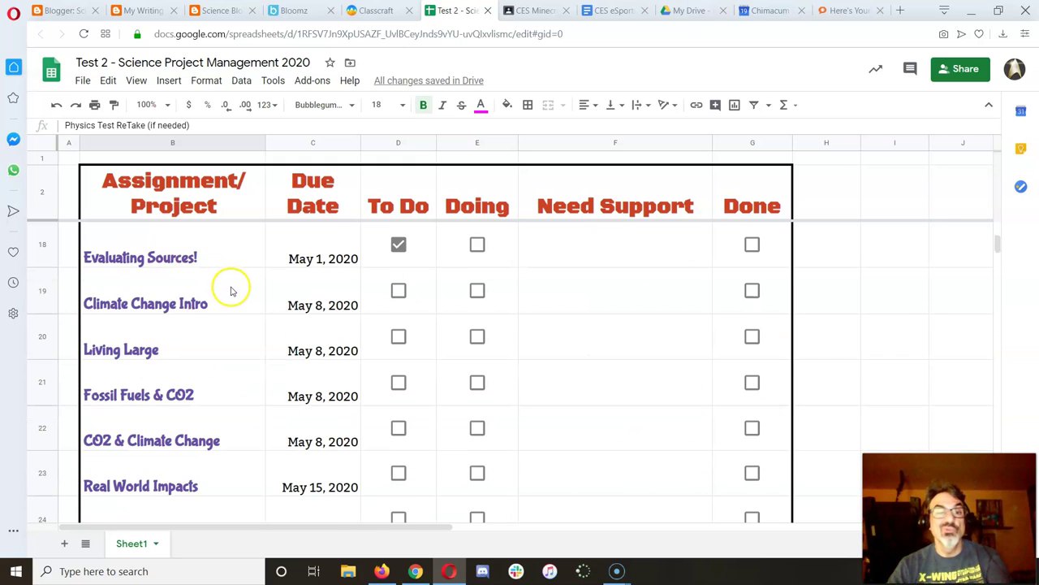
scroll(231, 287, "down", 5)
scroll(340, 280, "down", 5)
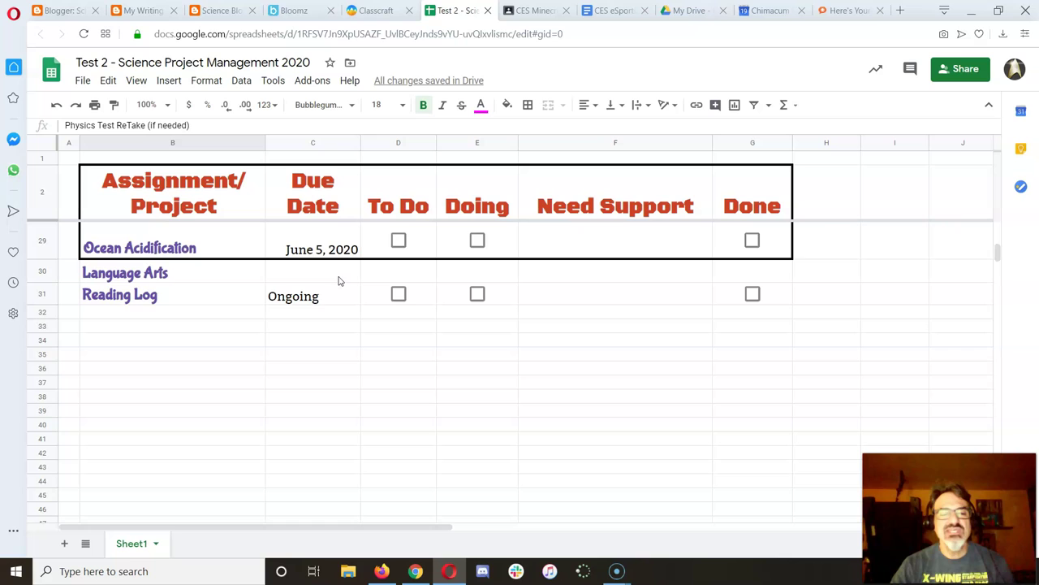
Enter "Math" in B32 and "Music" in B33, directly below Reading Log.
left_click(163, 313)
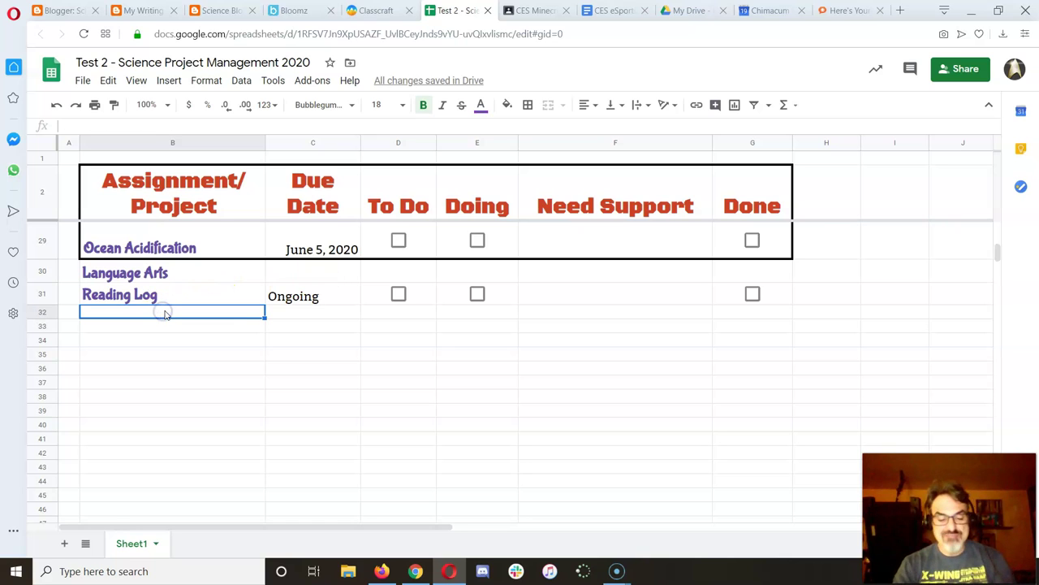
type("Math")
key("Return")
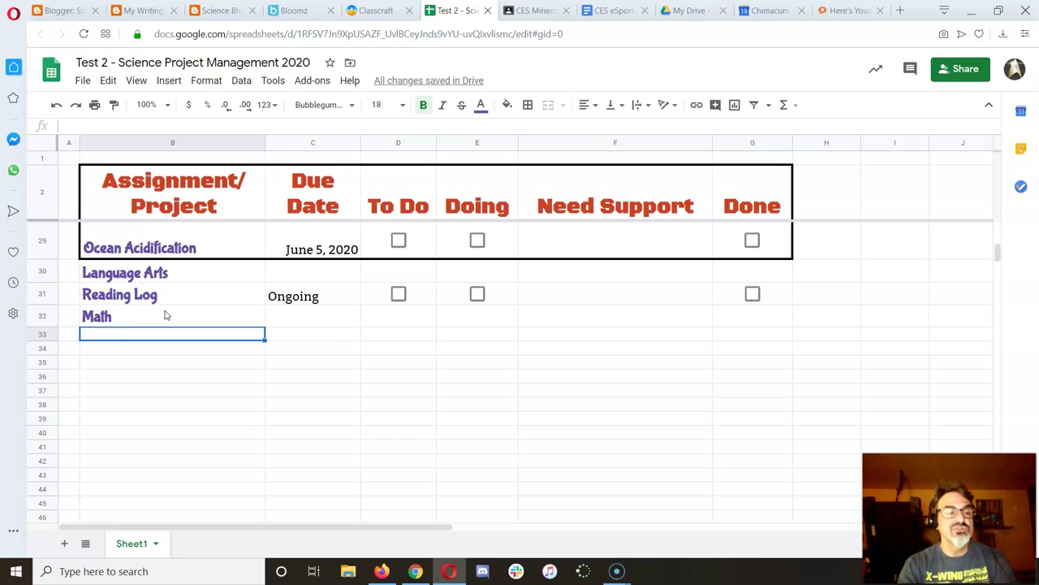
type("Music")
key("Return")
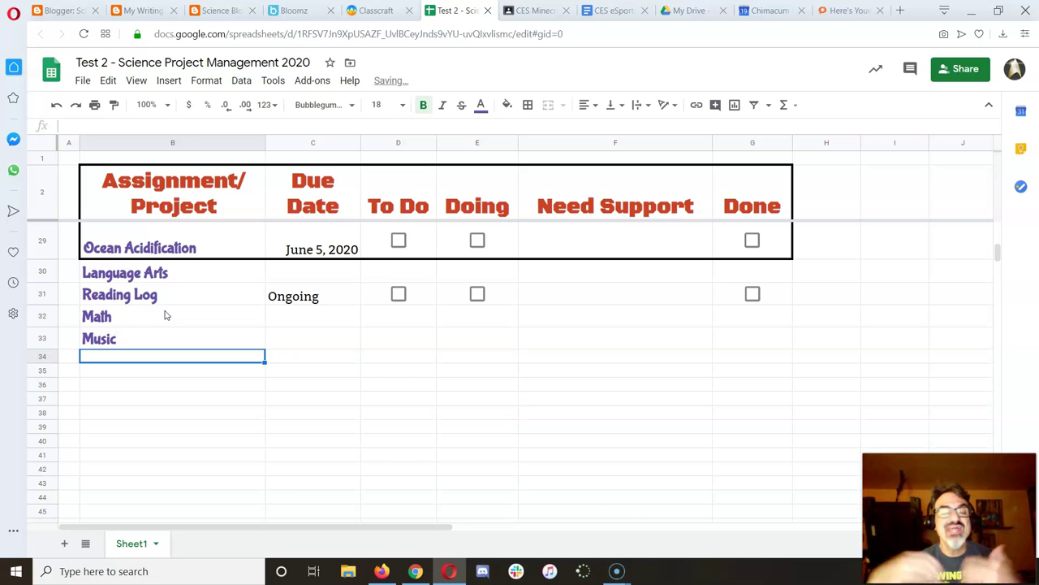
Enter "How do I finish this?" in the Need Support cell of the Evaluating Sources! row (F18).
scroll(270, 349, "up", 15)
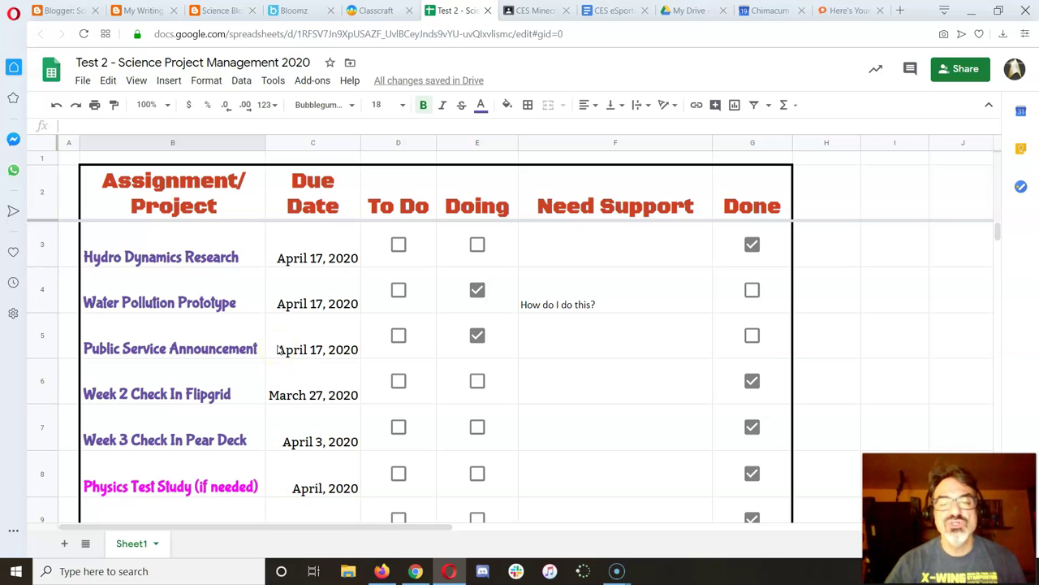
scroll(593, 304, "down", 1)
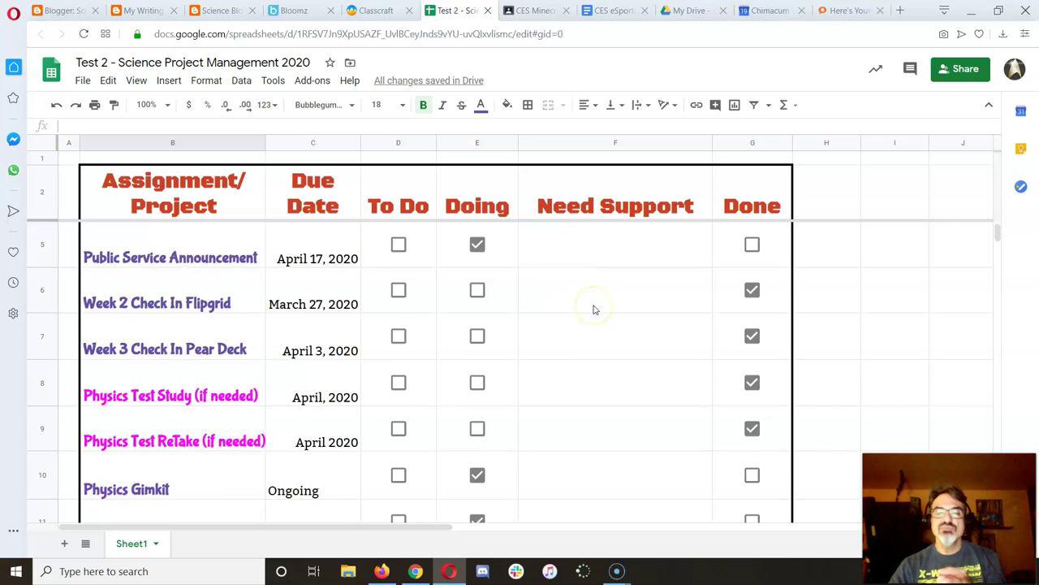
scroll(594, 309, "down", 6)
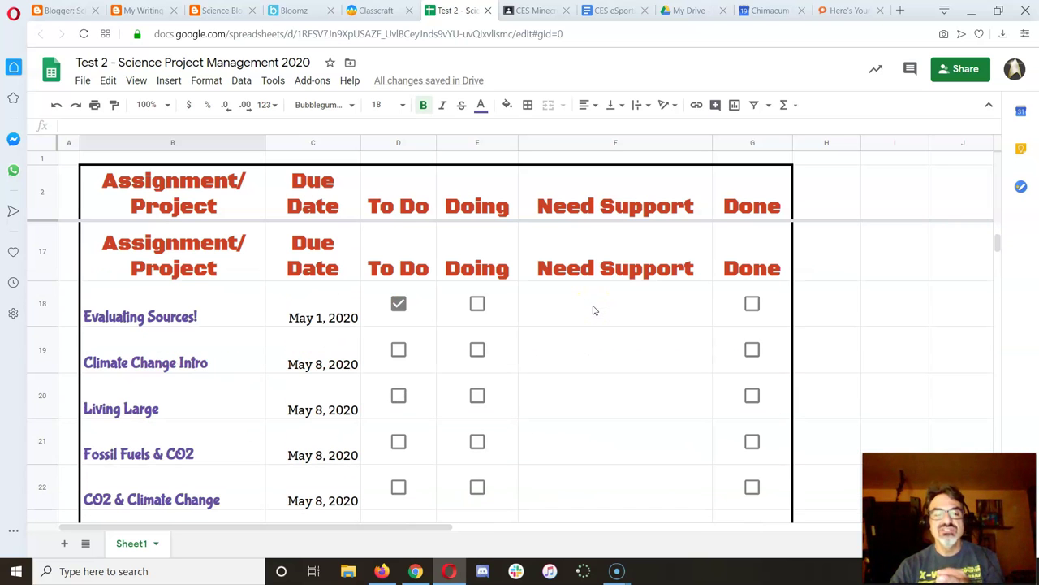
left_click(591, 313)
type("H")
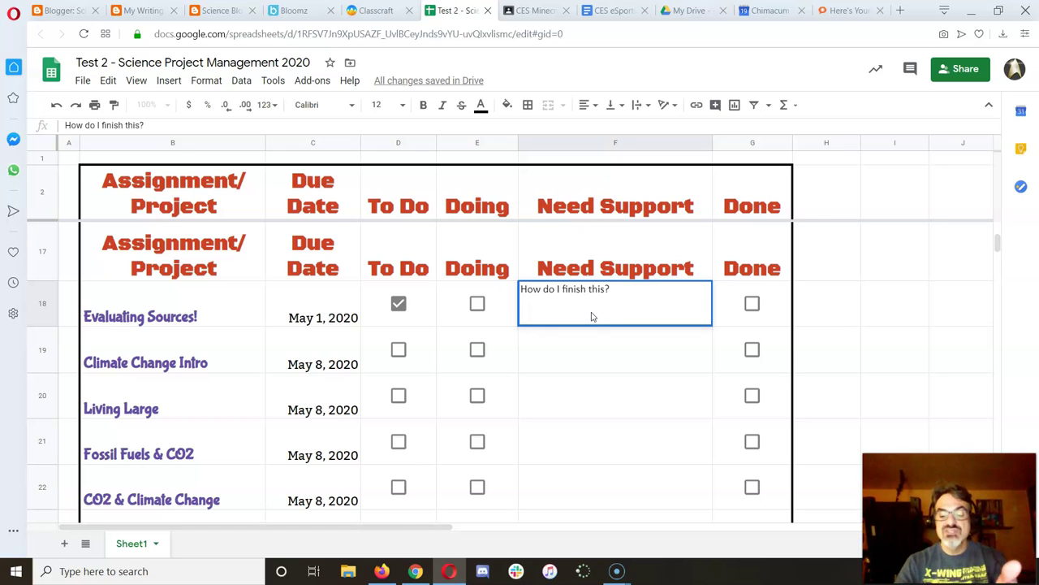
key("Return")
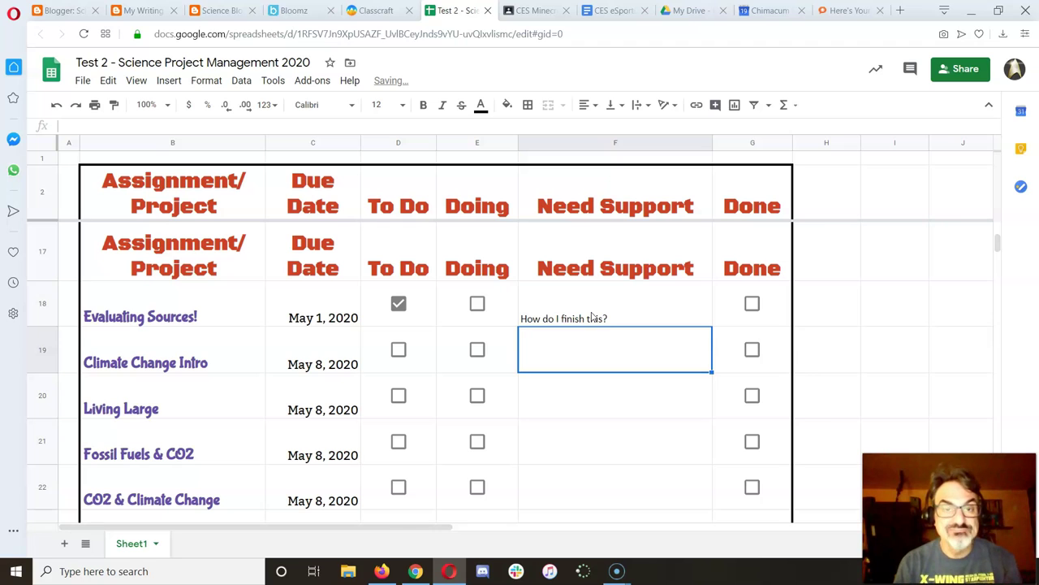
Switch to Classcraft, close the Science Project Management assignment, and open the 6th Grade conversation in Messaging.
left_click(365, 6)
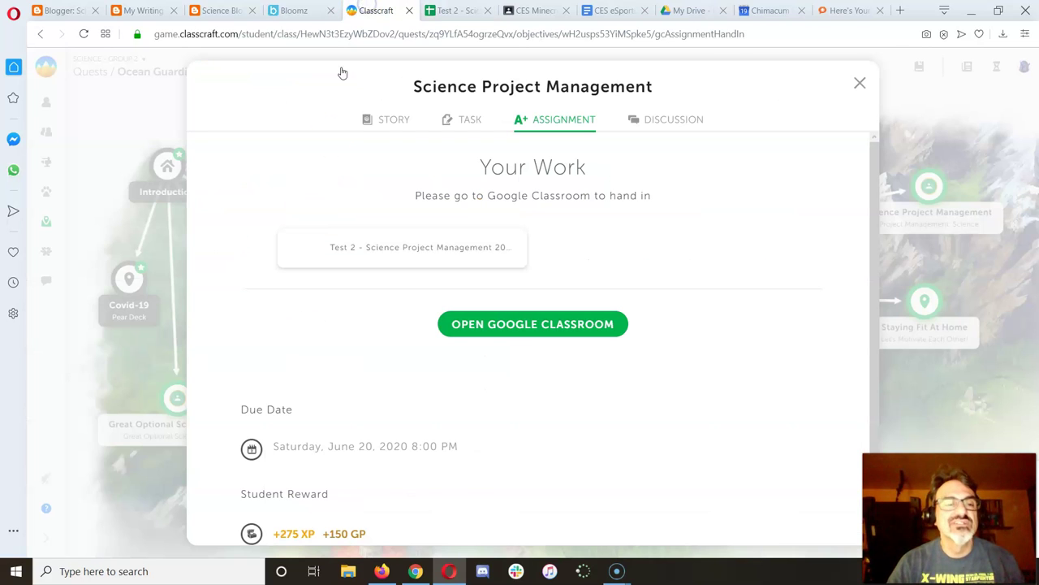
left_click(859, 86)
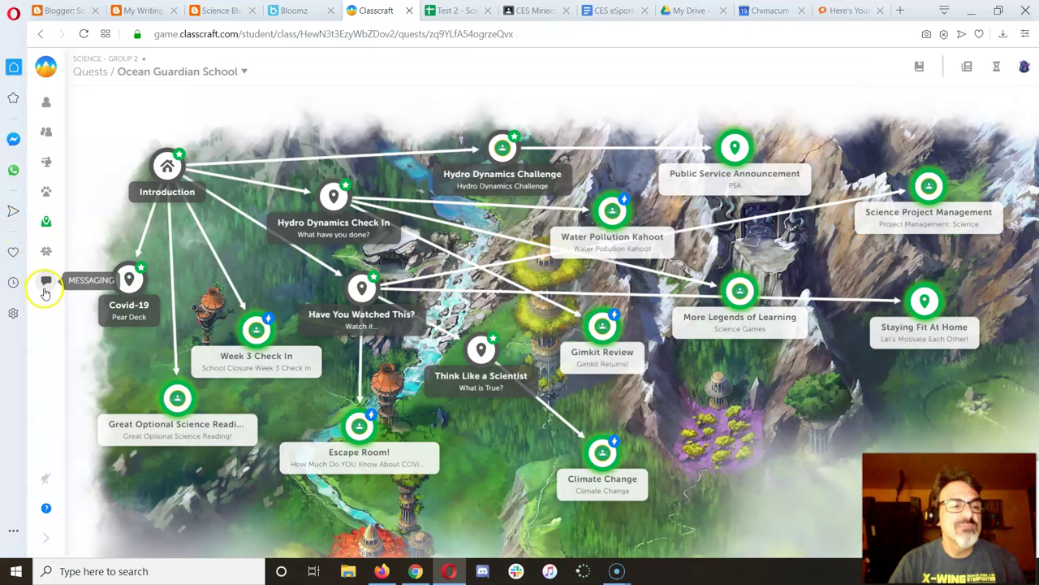
left_click(46, 288)
left_click(181, 178)
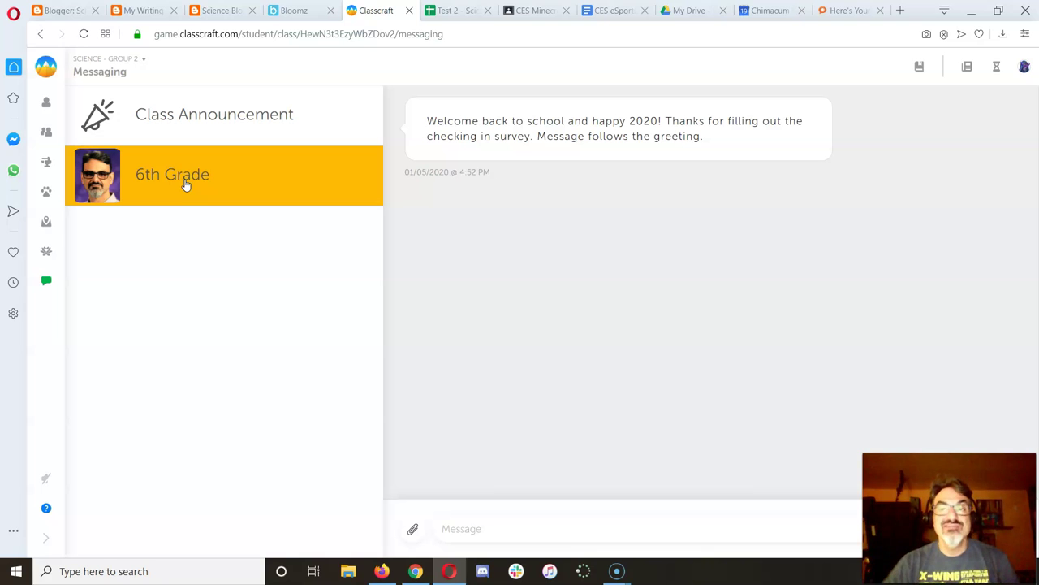
Return to the Science Project Management spreadsheet and review the climate change lessons below Evaluating Sources!
left_click(446, 10)
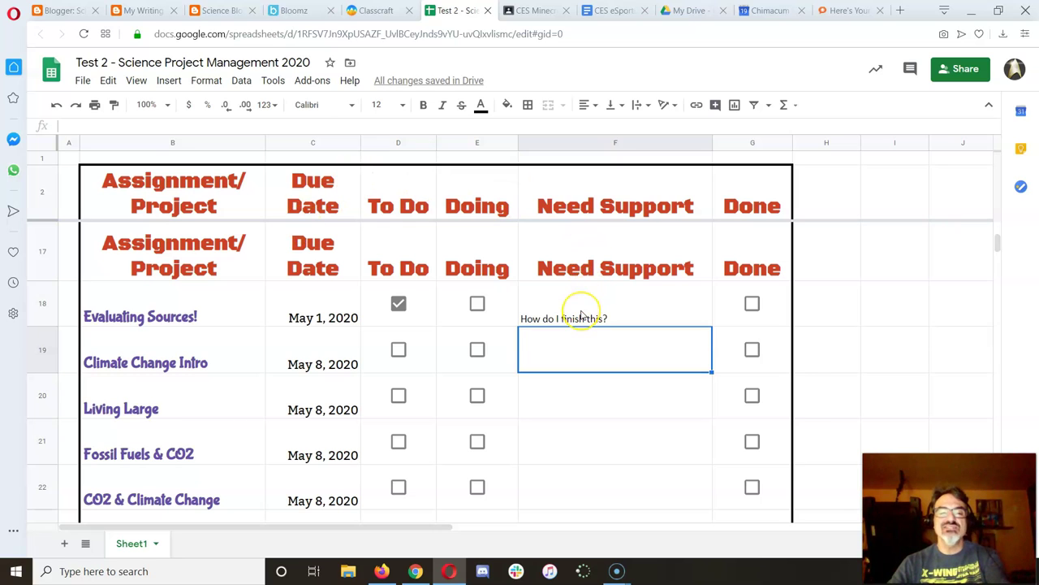
scroll(581, 313, "down", 1)
scroll(581, 315, "down", 1)
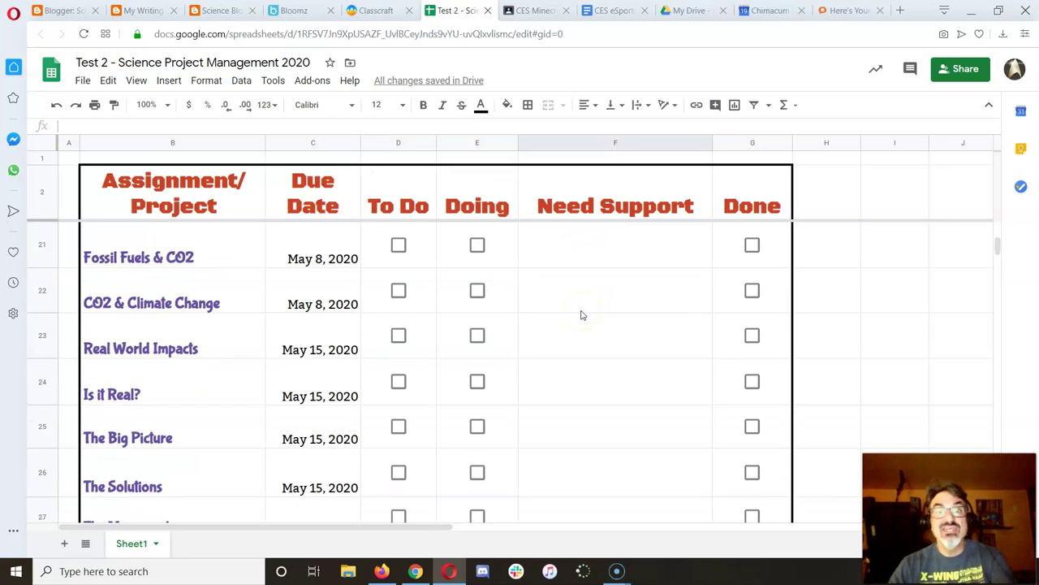